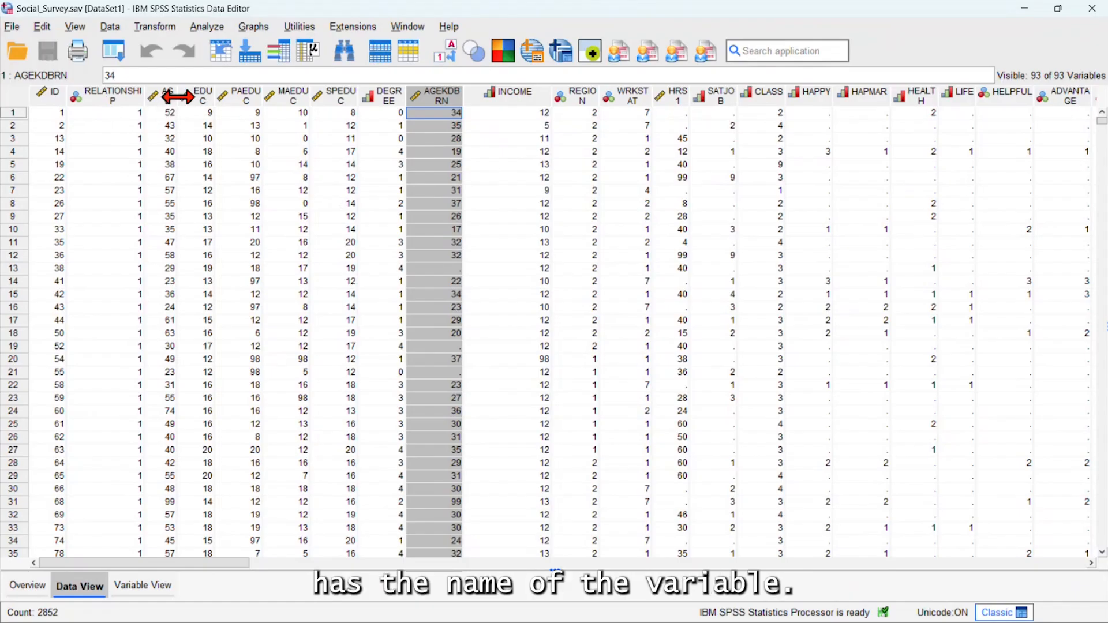
Set up a Frequencies analysis with RELATIONSHIP and DEGREE as the variables
mouse_move(96, 107)
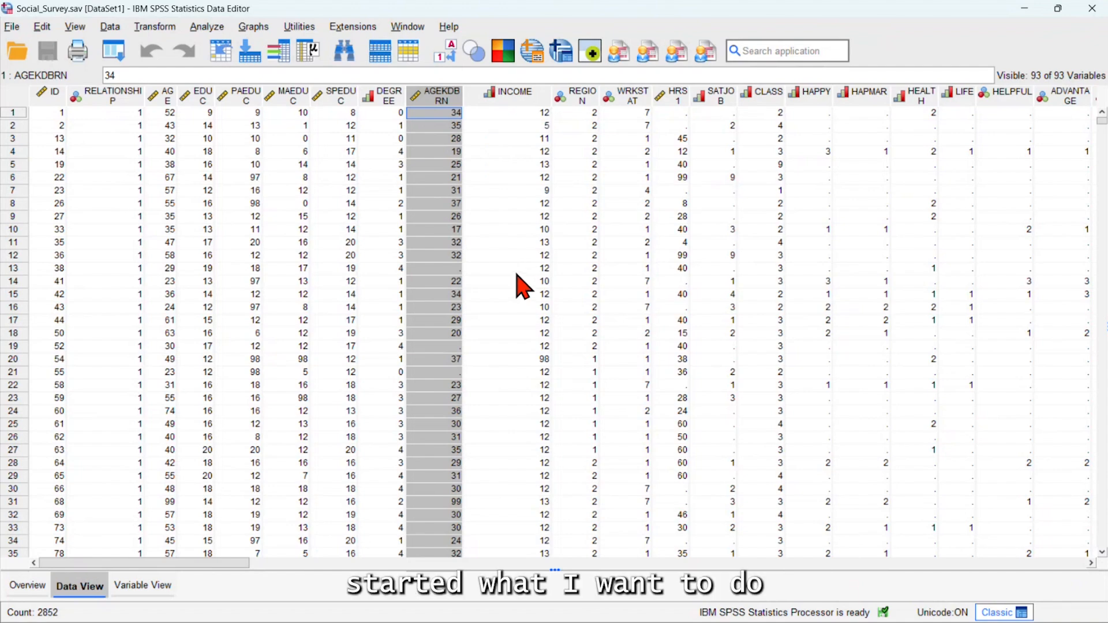
click(205, 27)
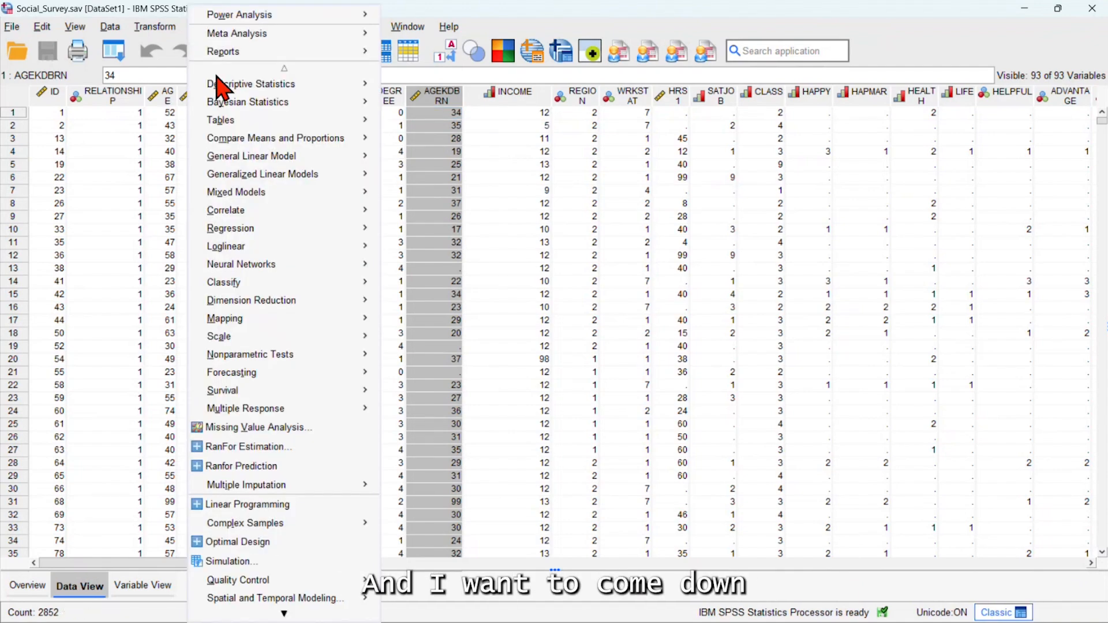
mouse_move(231, 86)
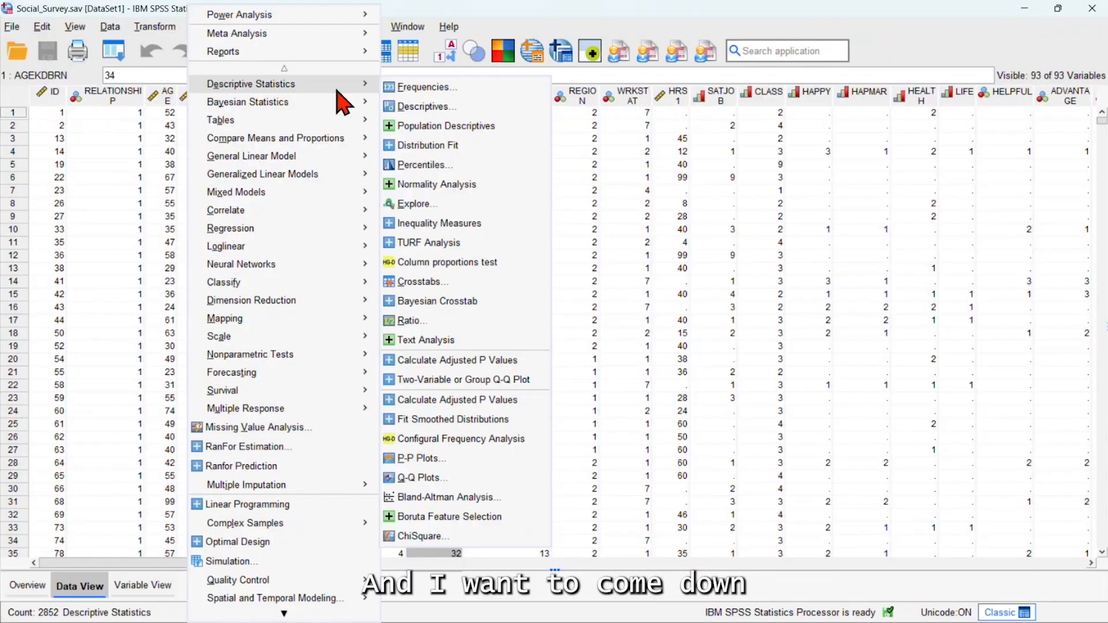
click(427, 88)
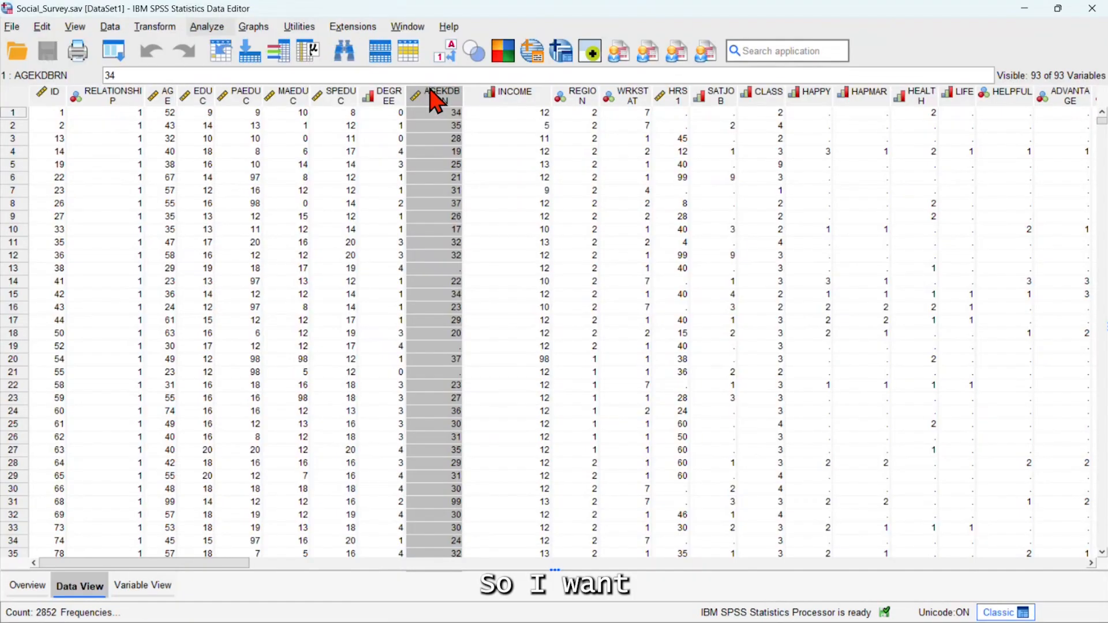
click(202, 199)
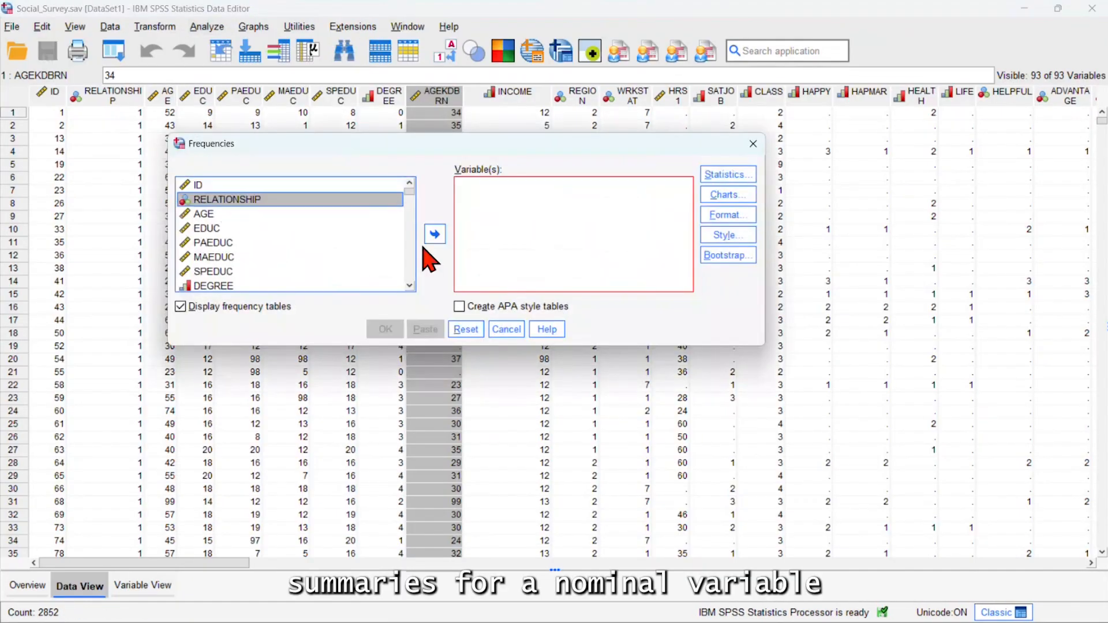
click(434, 234)
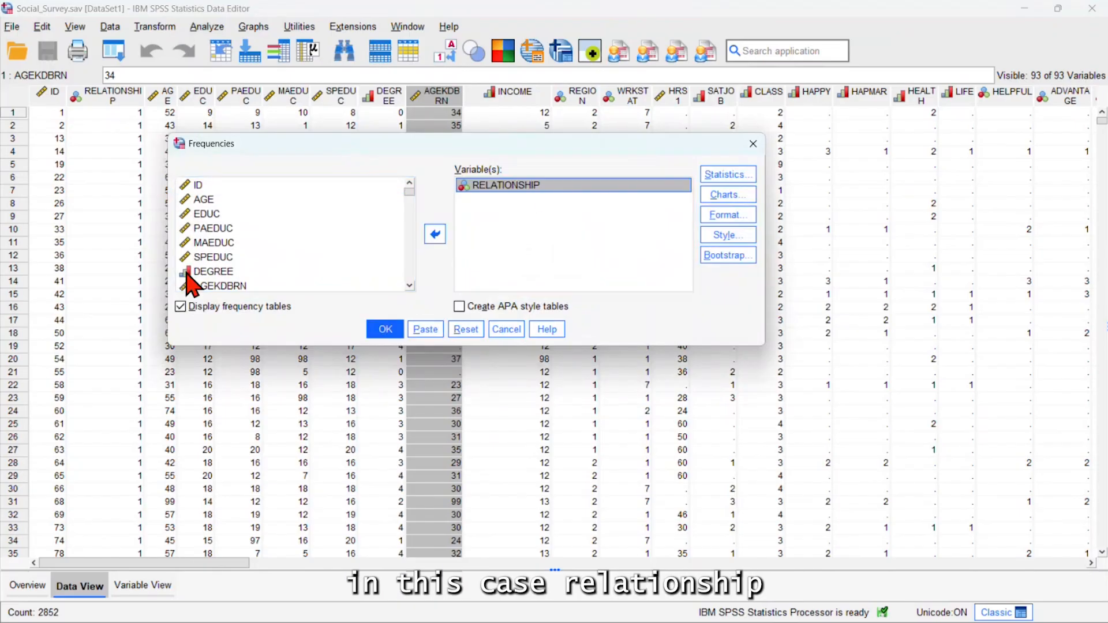
click(208, 270)
click(212, 272)
click(435, 234)
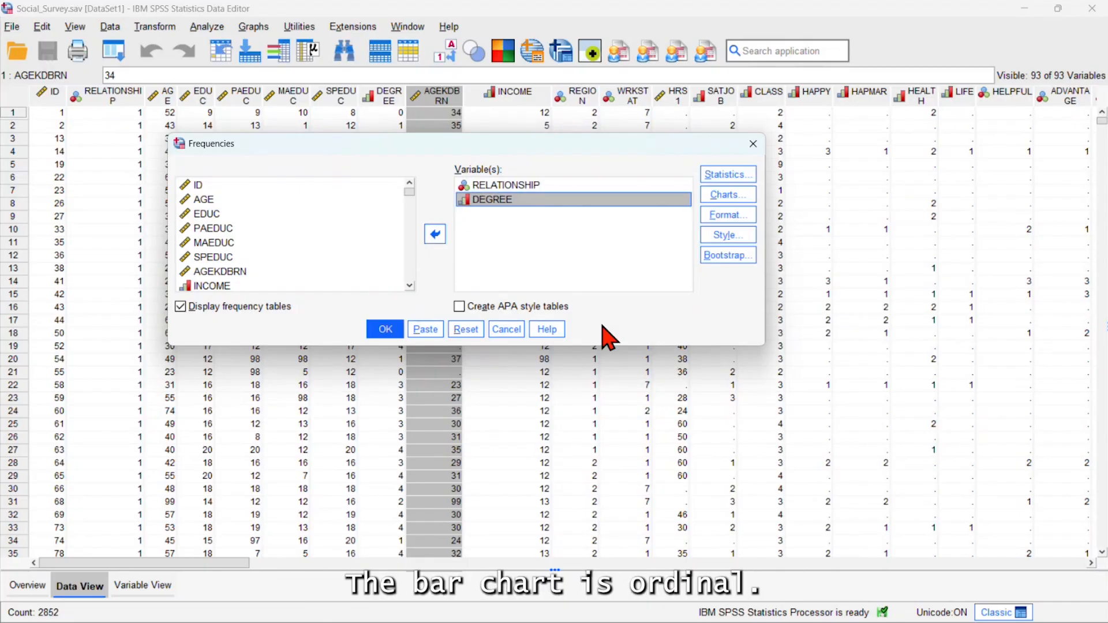
Include the mode among the statistics of the Frequencies analysis
click(717, 177)
click(515, 178)
click(412, 376)
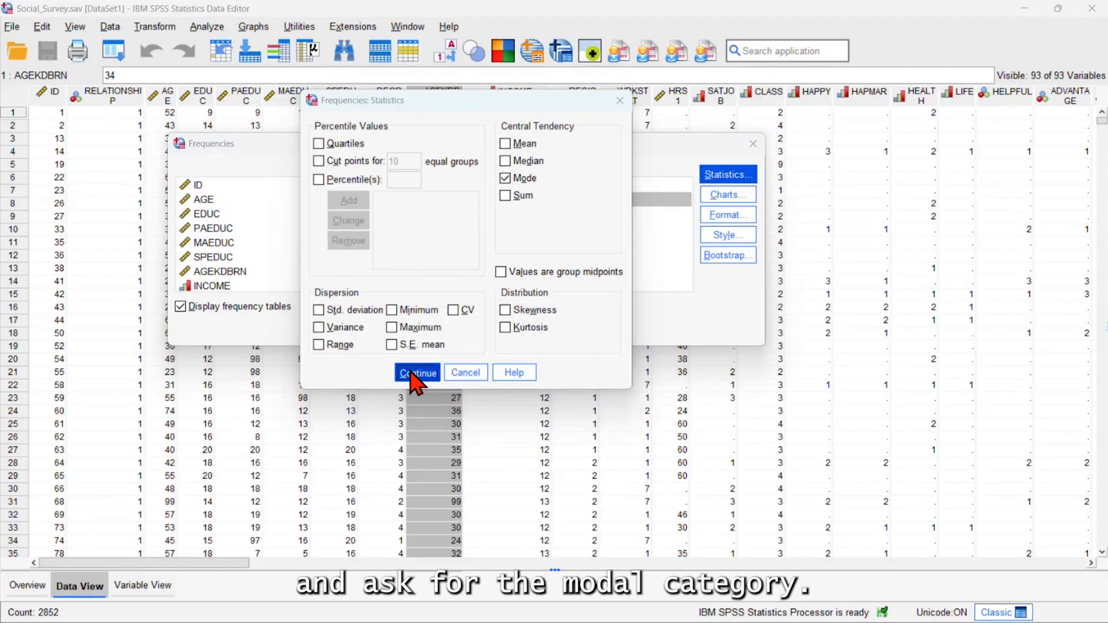
Add bar charts showing percentages to the Frequencies analysis and run it
click(726, 195)
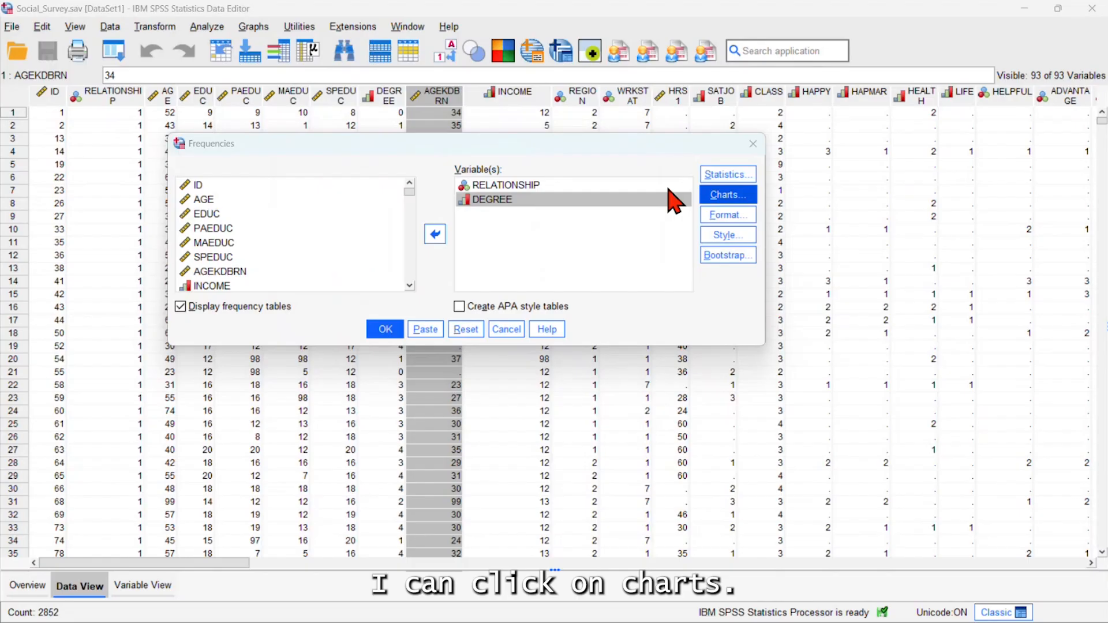
click(391, 205)
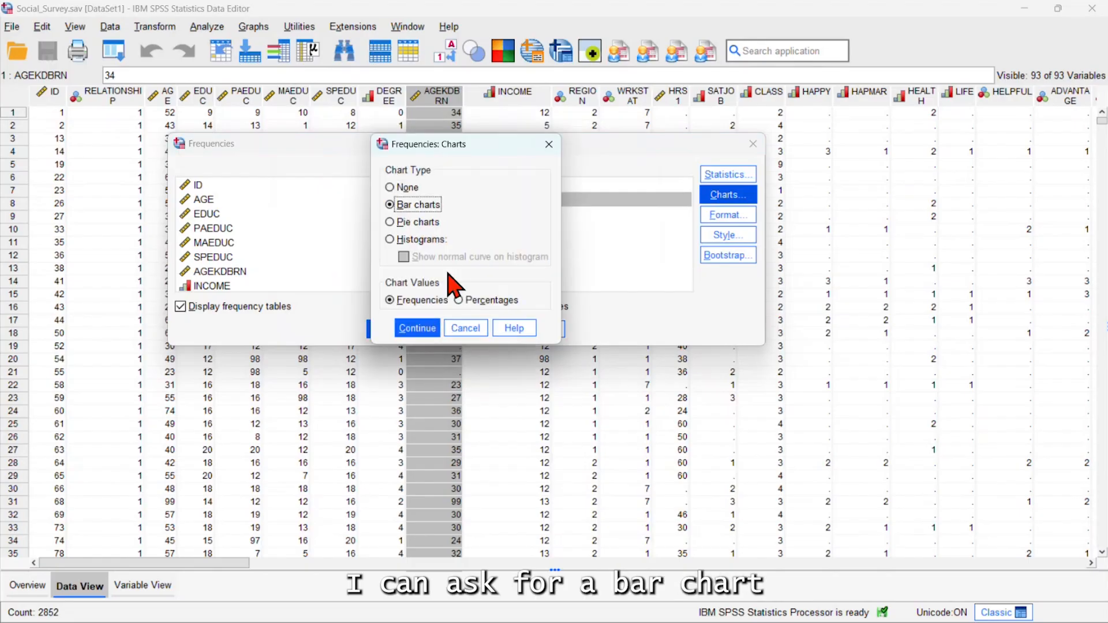
click(459, 300)
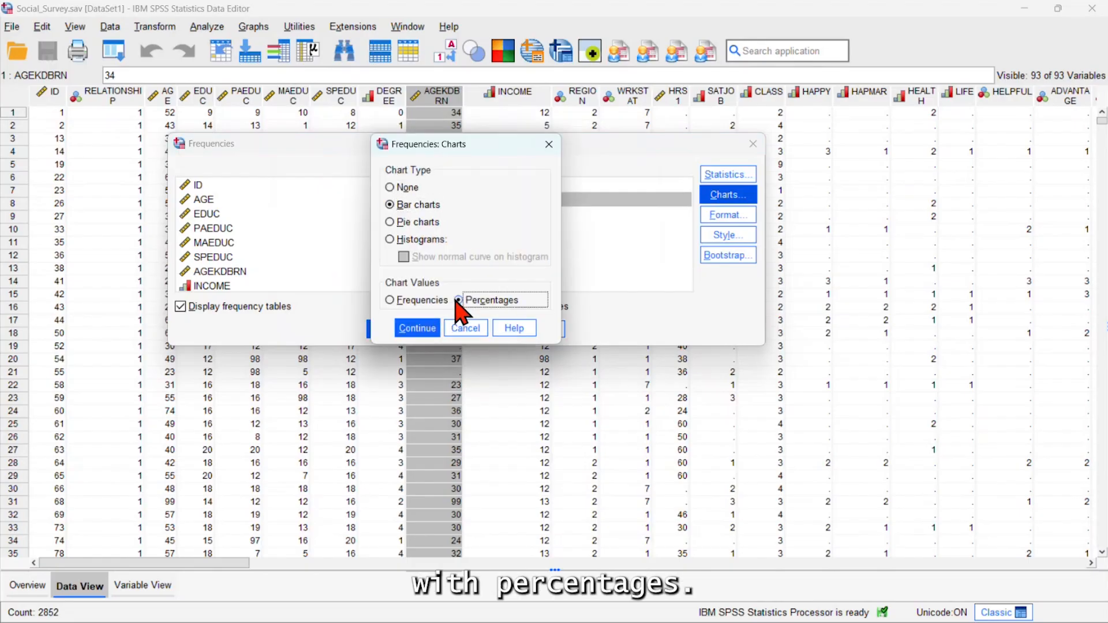
click(420, 328)
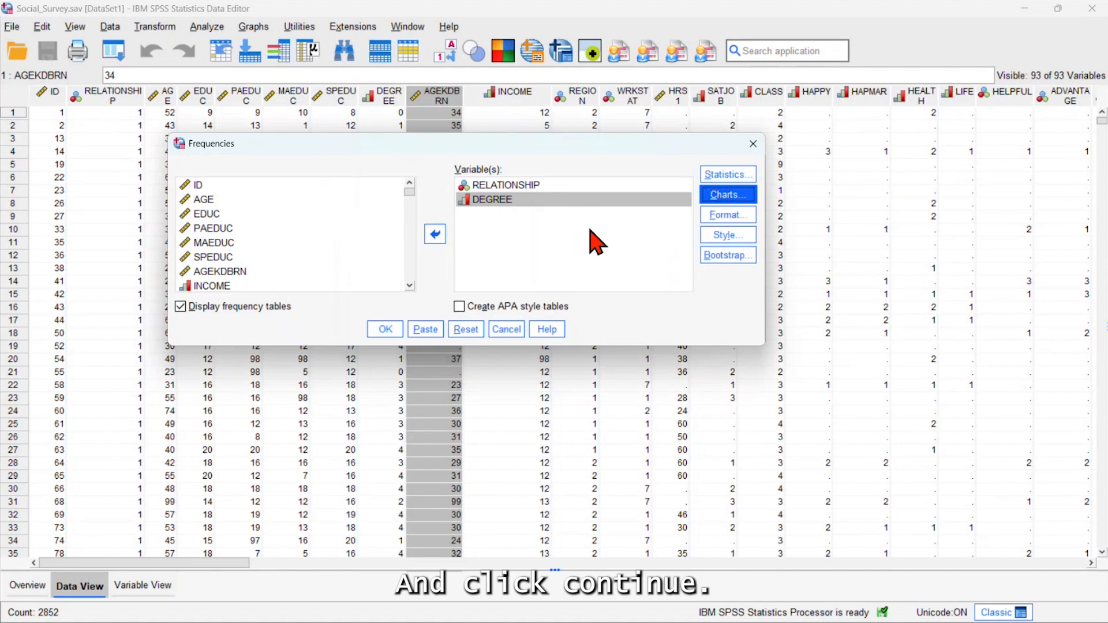
click(385, 330)
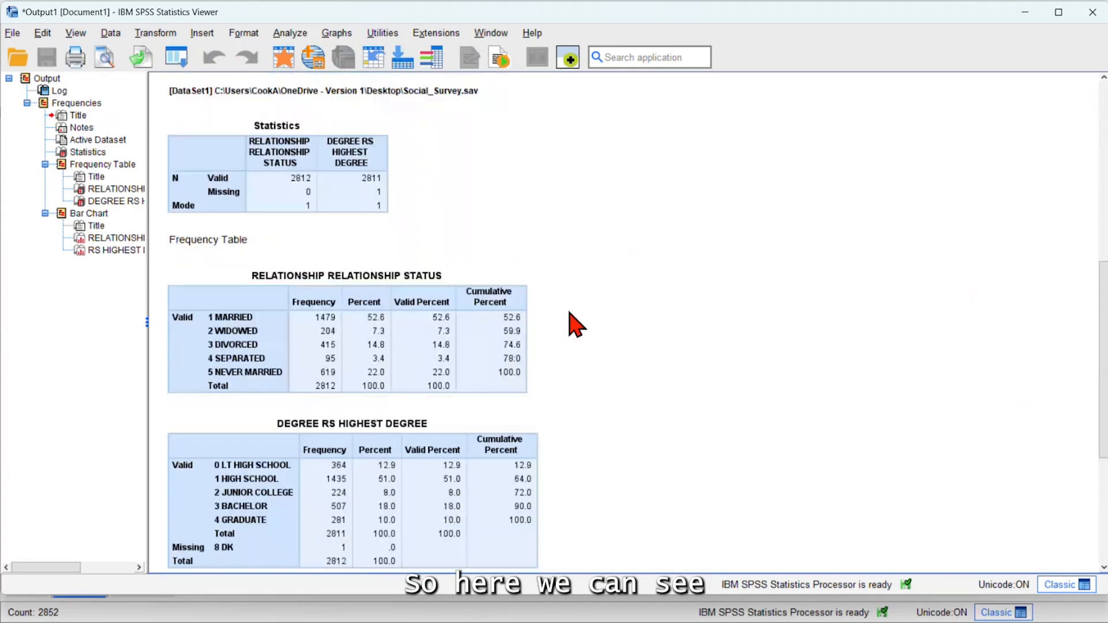
Examine the statistics and frequency tables for relationship status and highest degree in the output
click(168, 169)
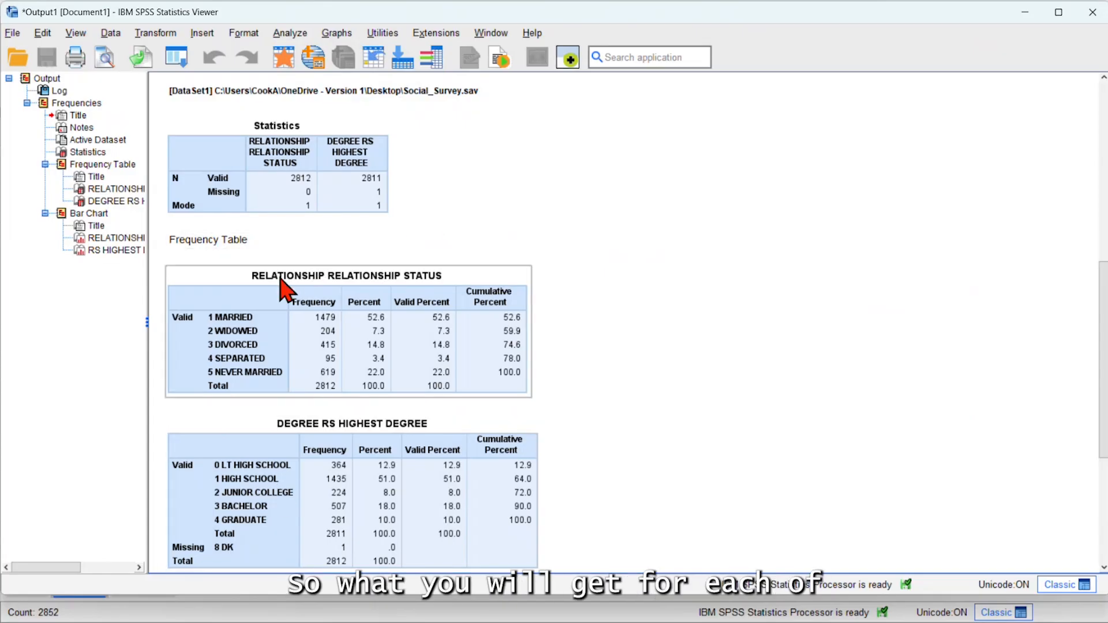
scroll(283, 289, down, 2)
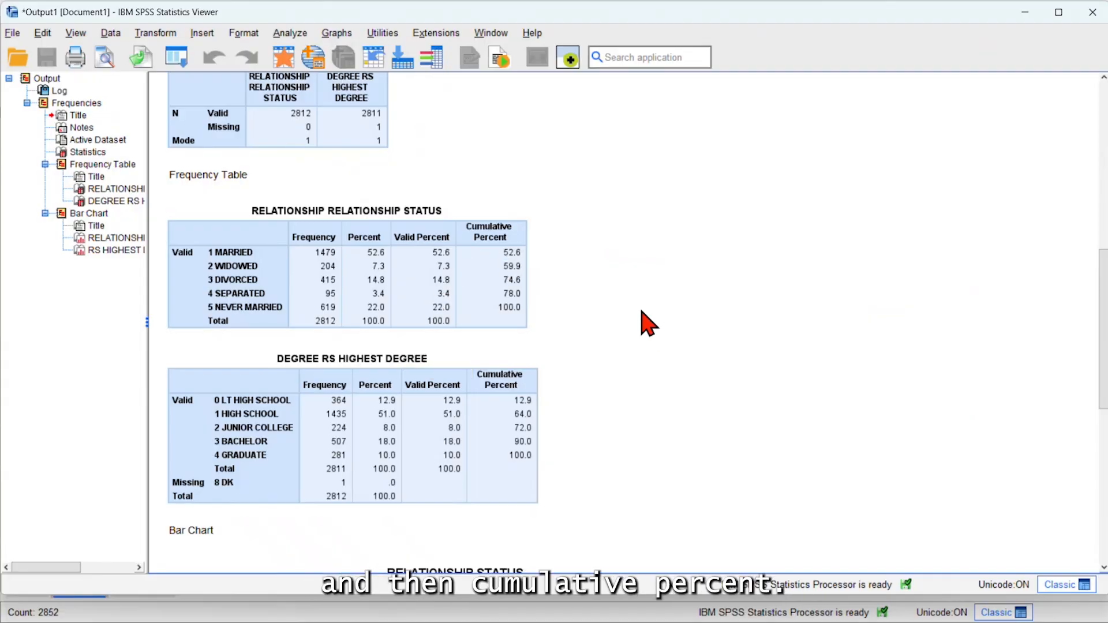
scroll(578, 300, down, 10)
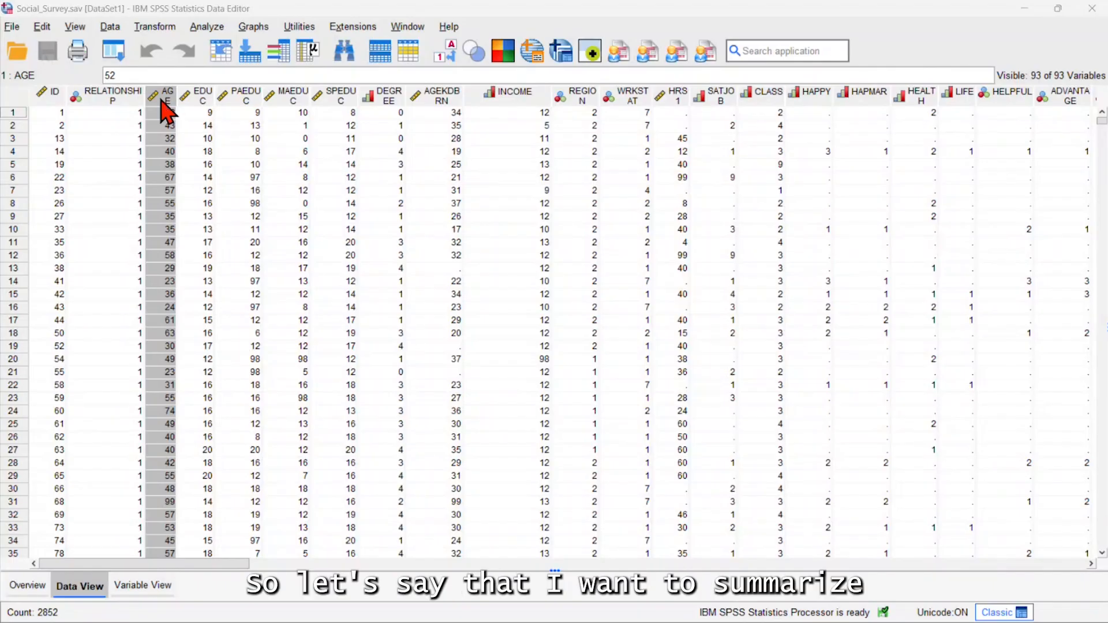
Widen the AGE and EDUC columns in the data editor and set up a Descriptives analysis of both variables
drag(176, 97, 279, 102)
click(237, 95)
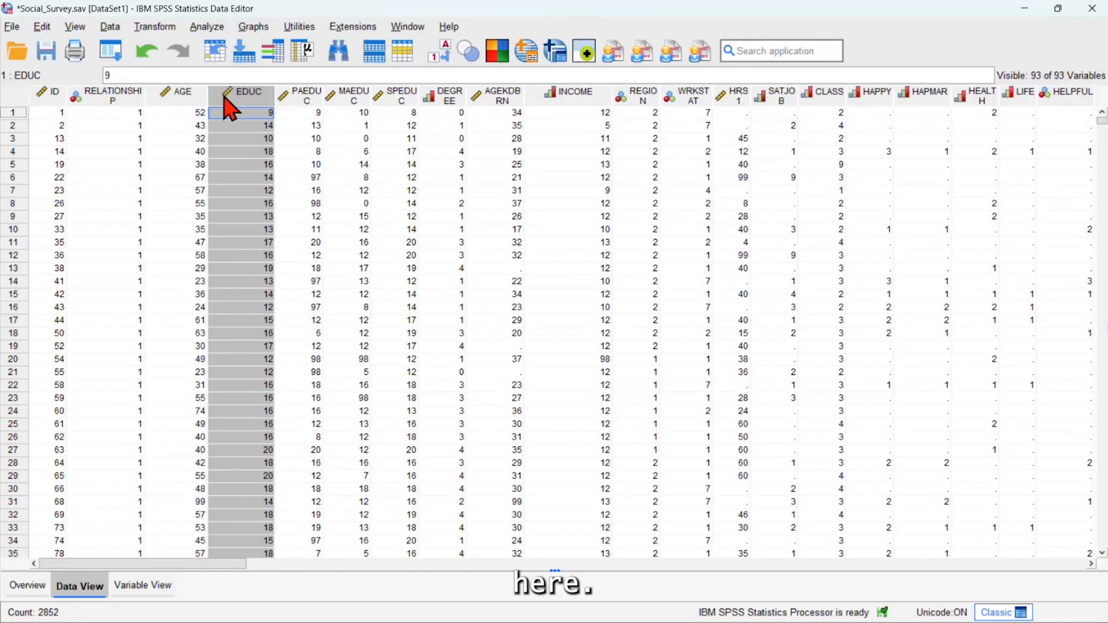
click(209, 28)
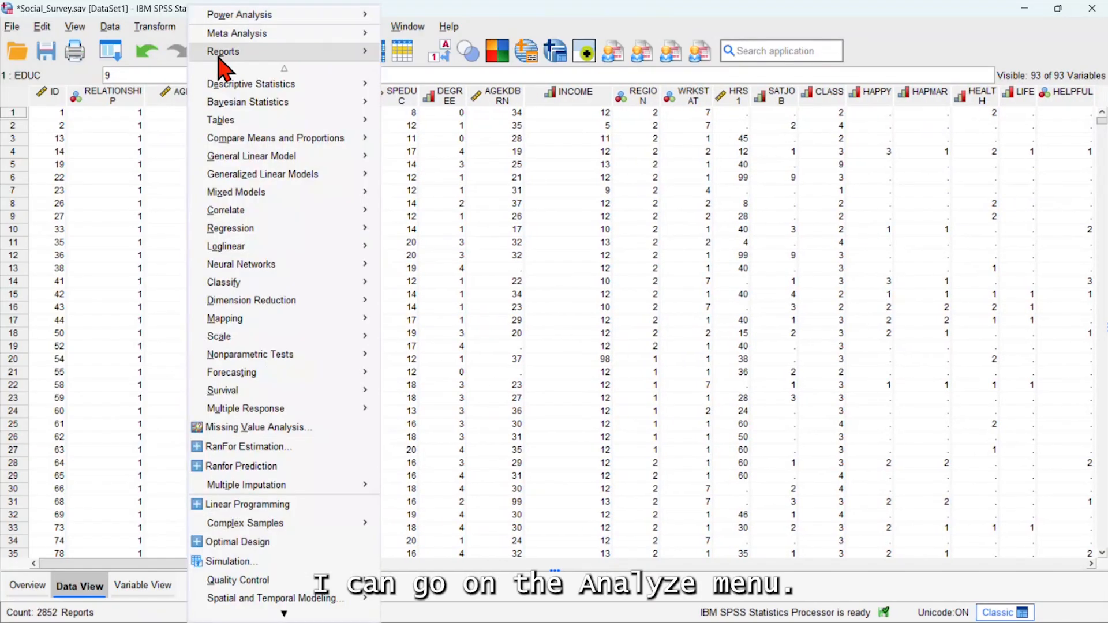
mouse_move(231, 85)
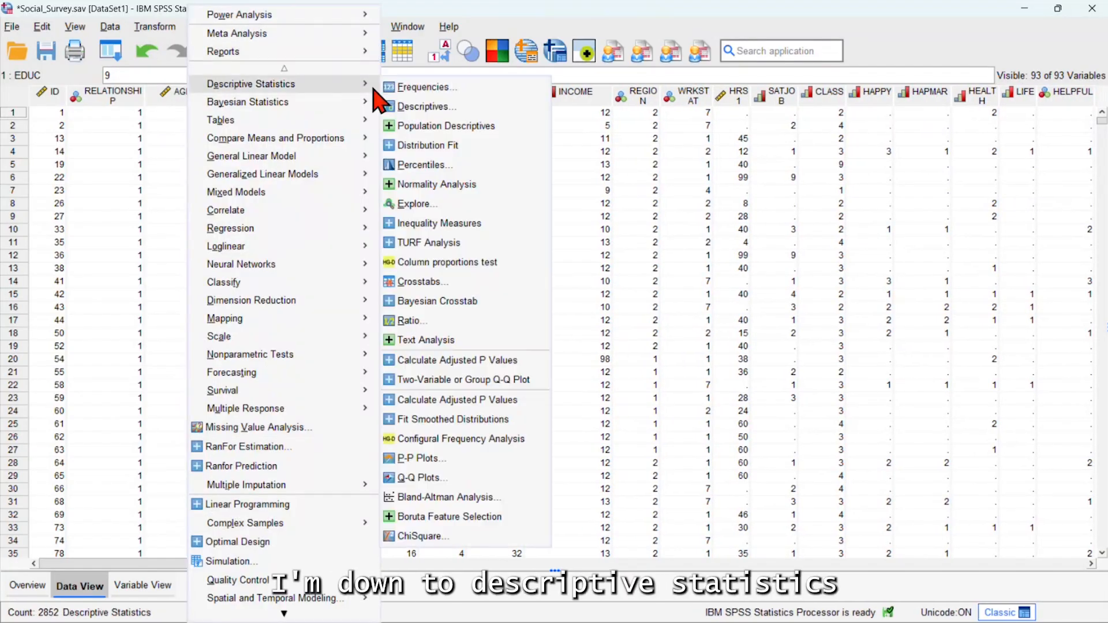
click(425, 107)
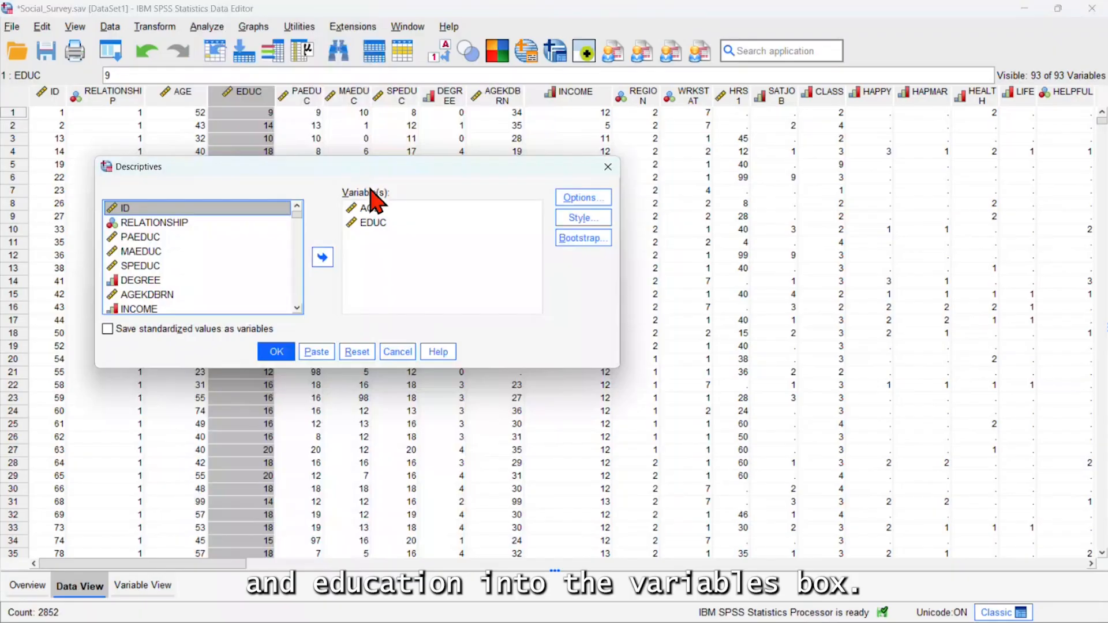
Run the Descriptives analysis with mean, minimum and maximum selected and standard deviation left out
click(583, 200)
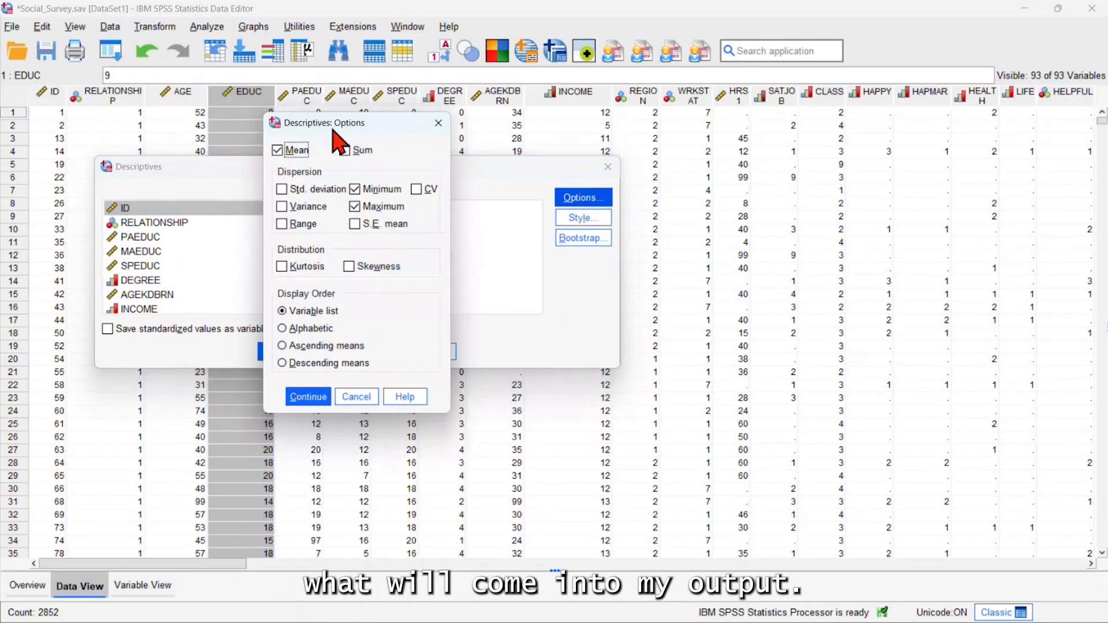
drag(338, 138, 696, 165)
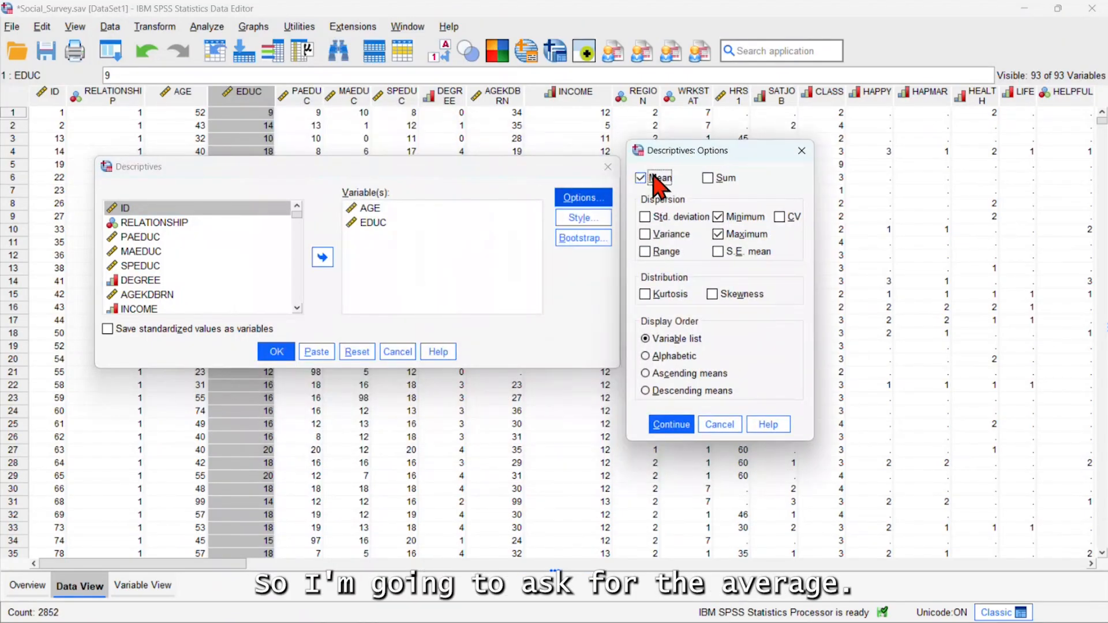
click(646, 219)
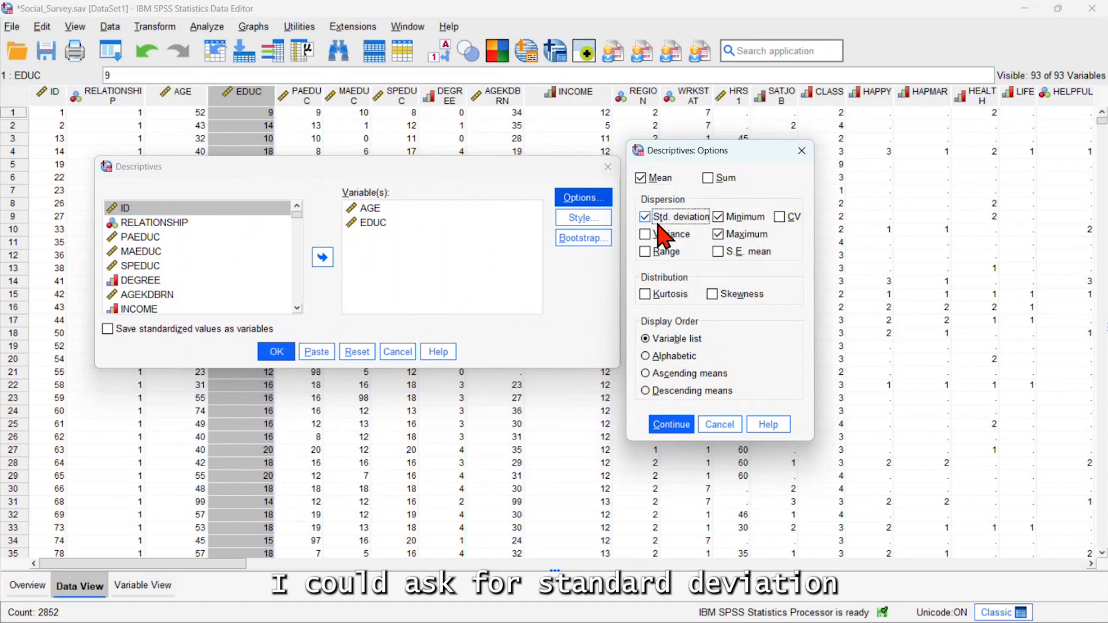
click(648, 220)
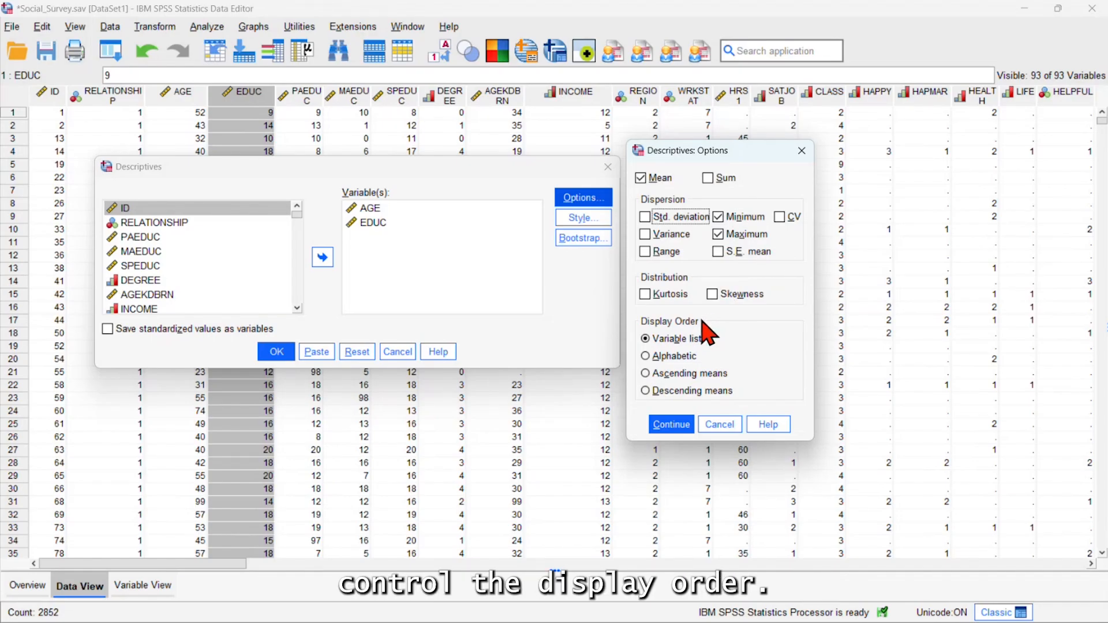
click(671, 427)
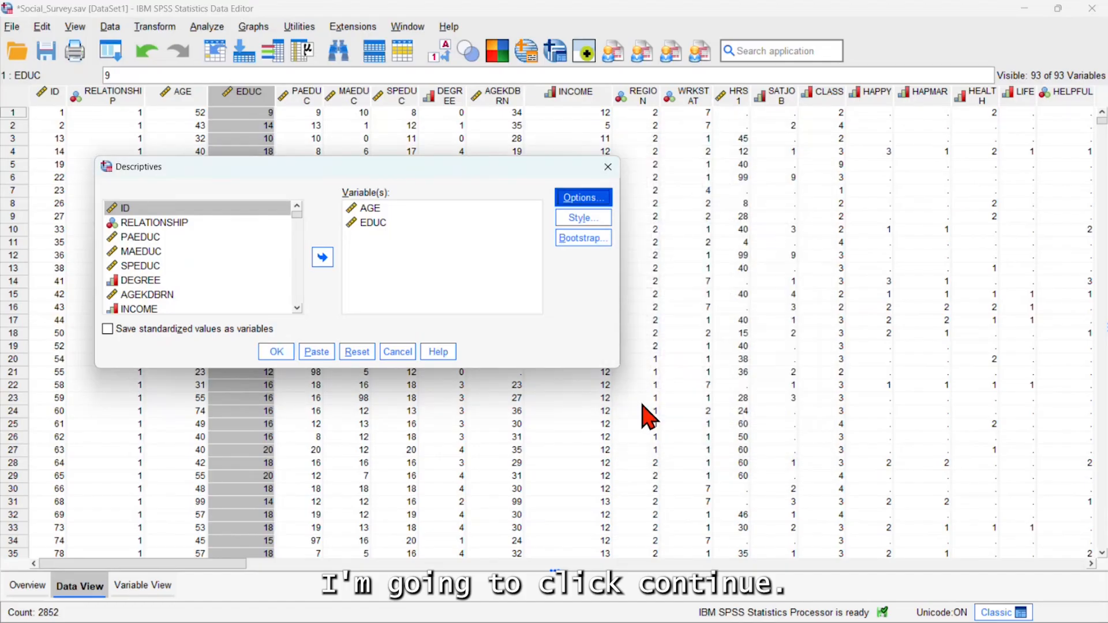
click(277, 353)
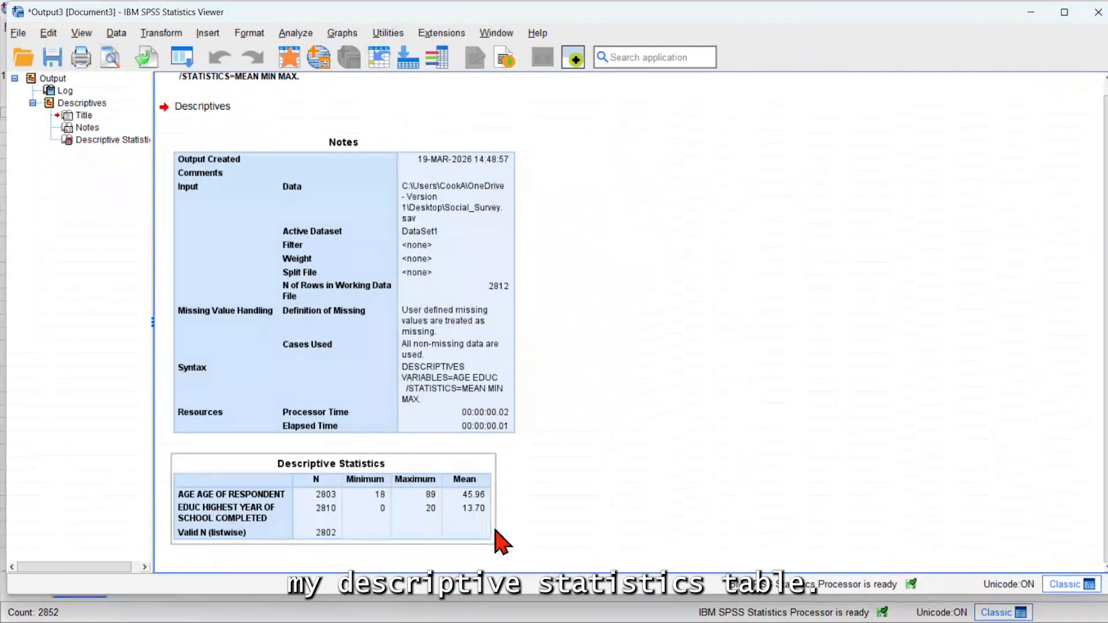
Examine the minimum, maximum and mean of AGE and EDUC in the Descriptive Statistics table
click(450, 514)
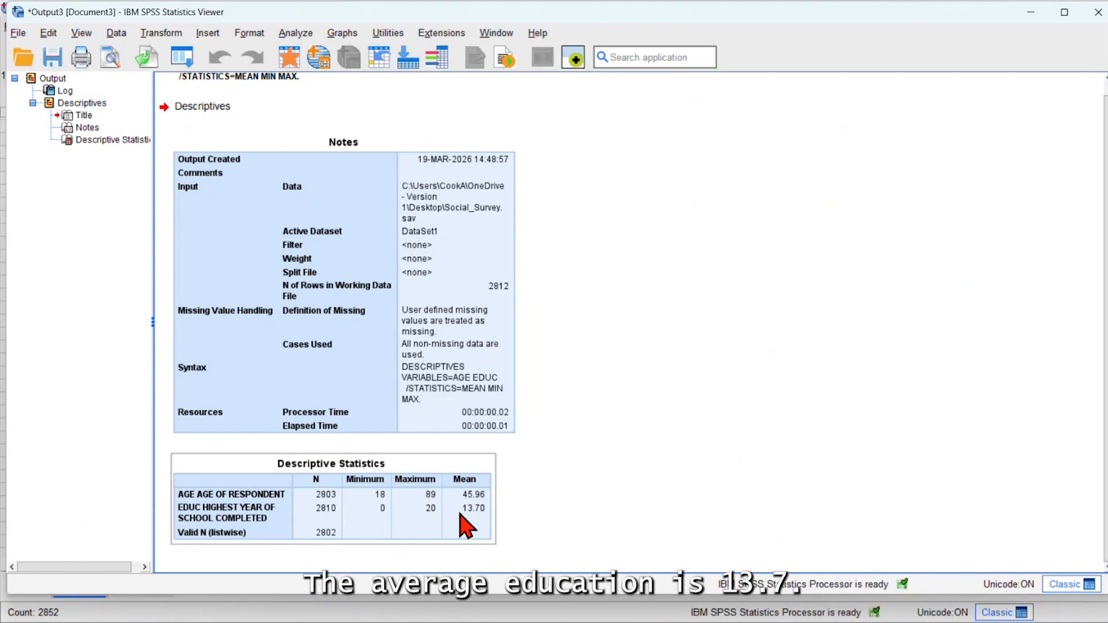
click(519, 514)
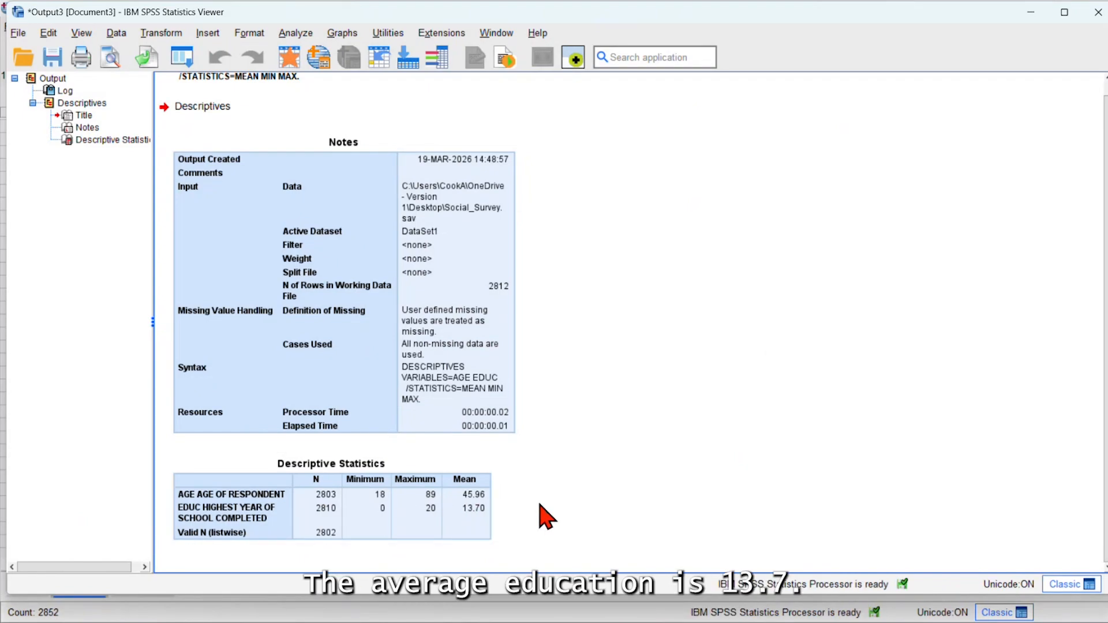
click(465, 522)
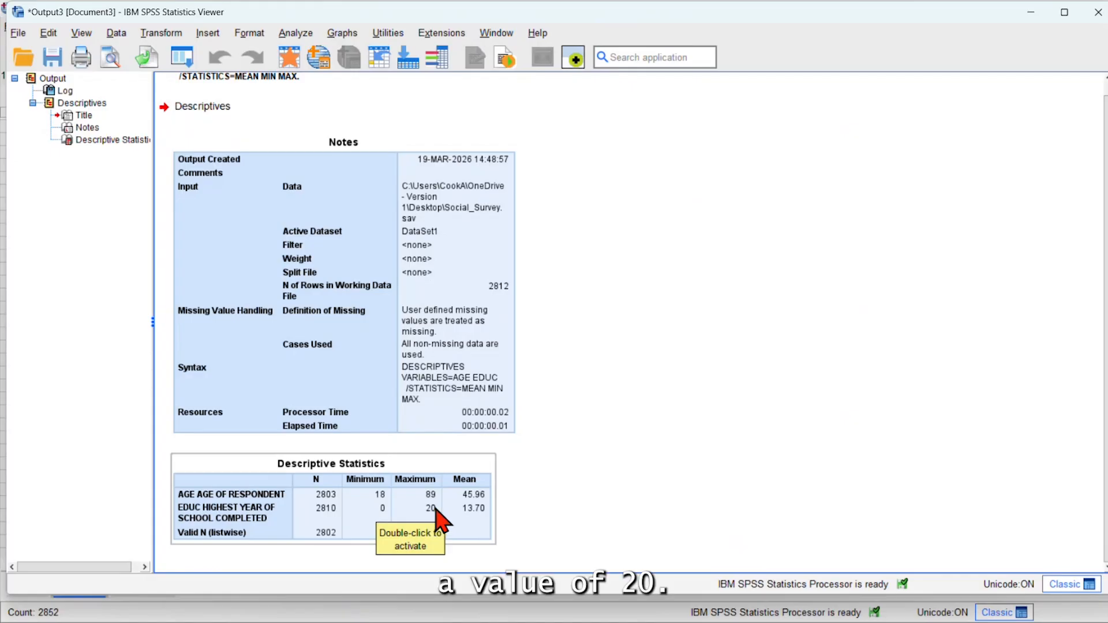
click(581, 508)
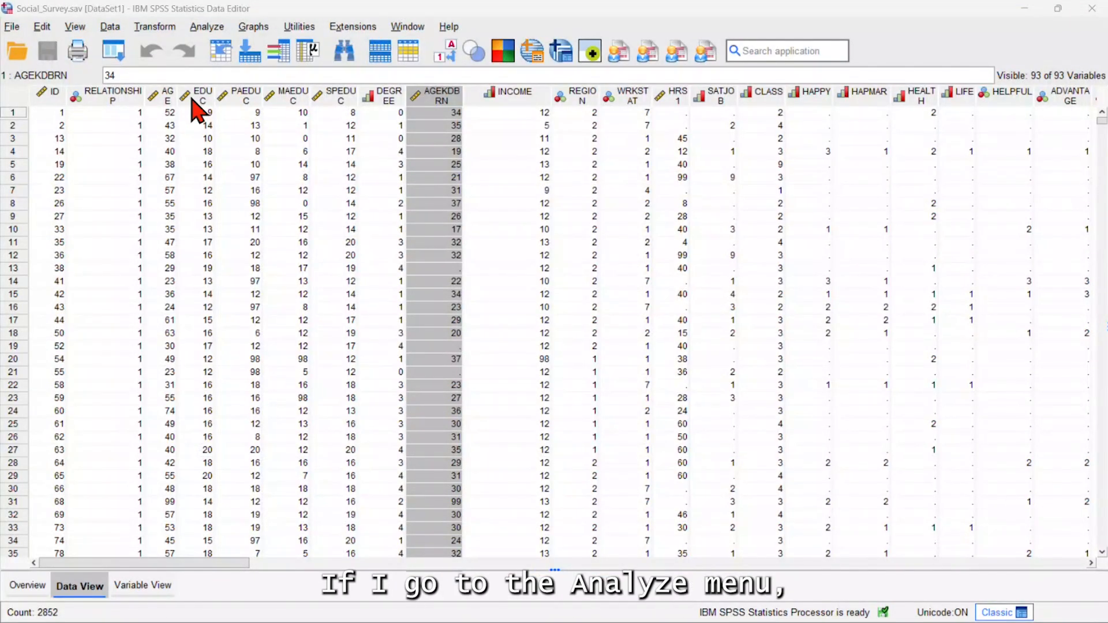
Set up an Explore analysis with AGE as the dependent variable
click(206, 27)
mouse_move(364, 84)
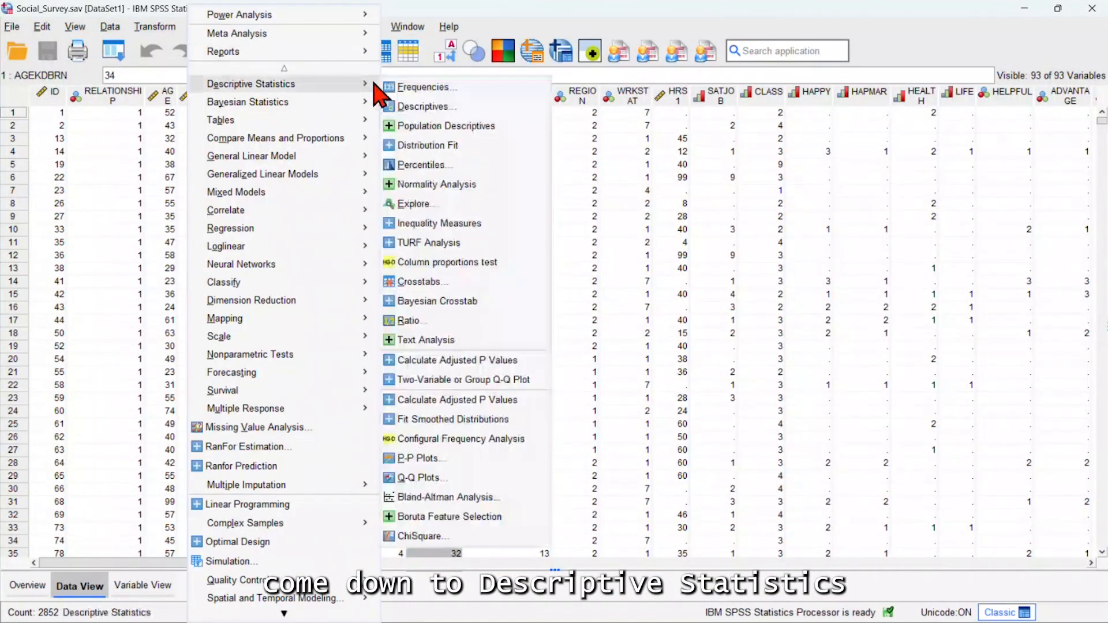
click(452, 206)
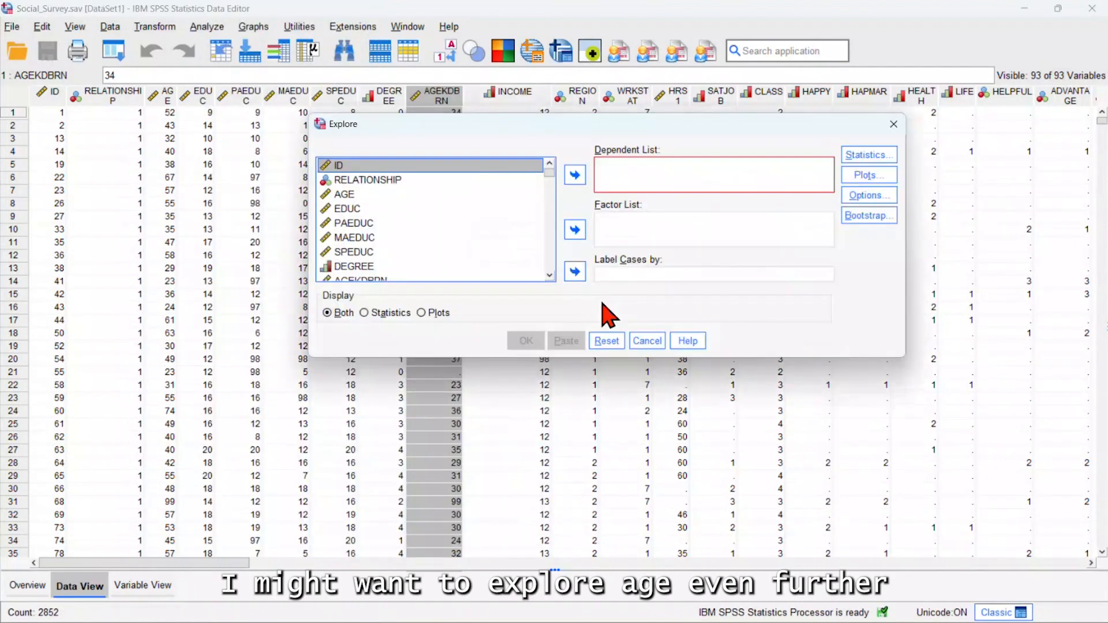
click(344, 194)
click(574, 175)
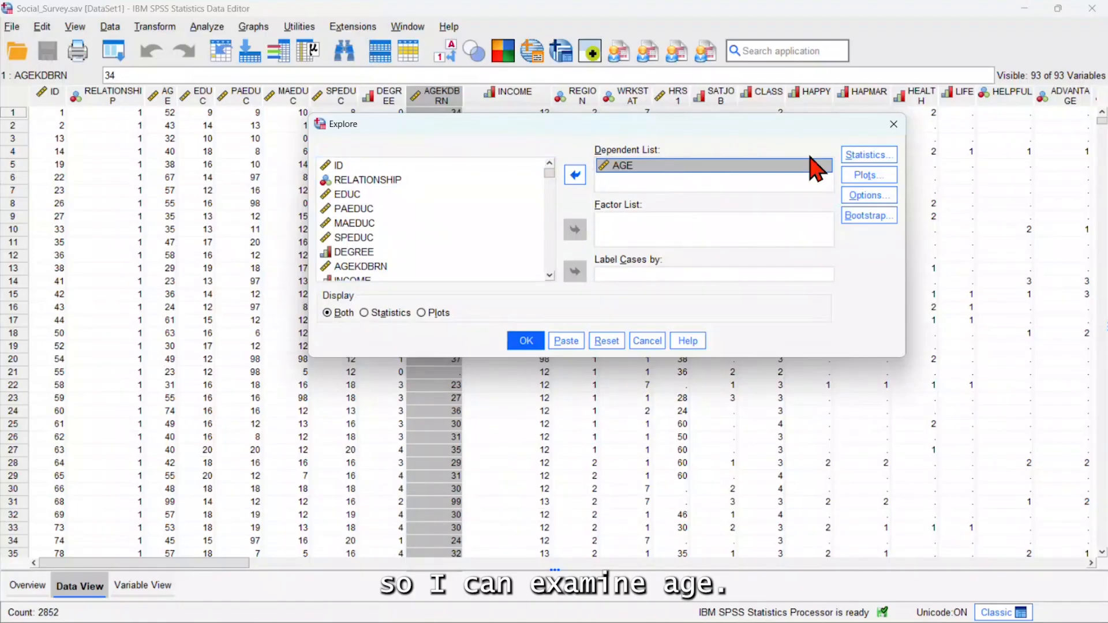
Include outliers along with descriptives in the statistics of the Explore analysis
click(858, 157)
click(315, 198)
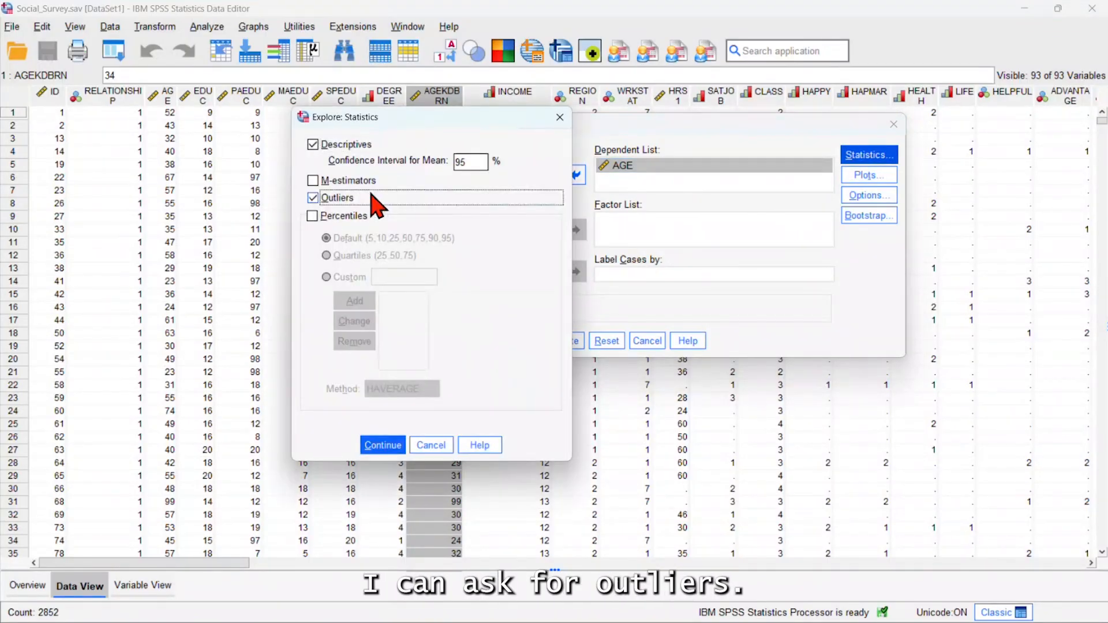
click(383, 445)
Add normality plots with tests to the Explore analysis of AGE and run it
click(868, 175)
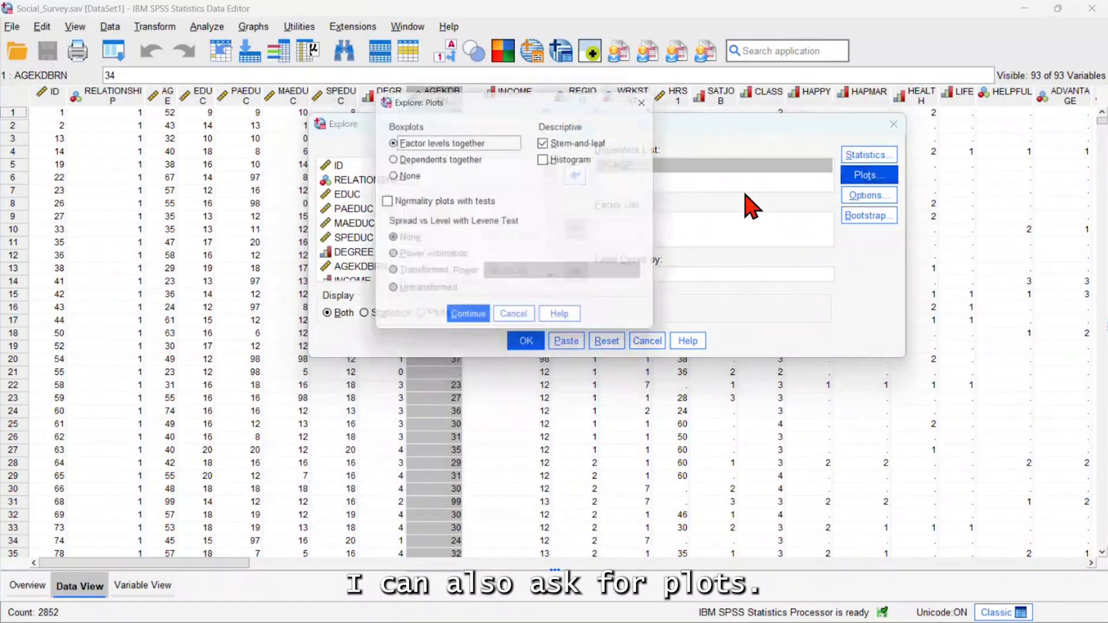
click(387, 204)
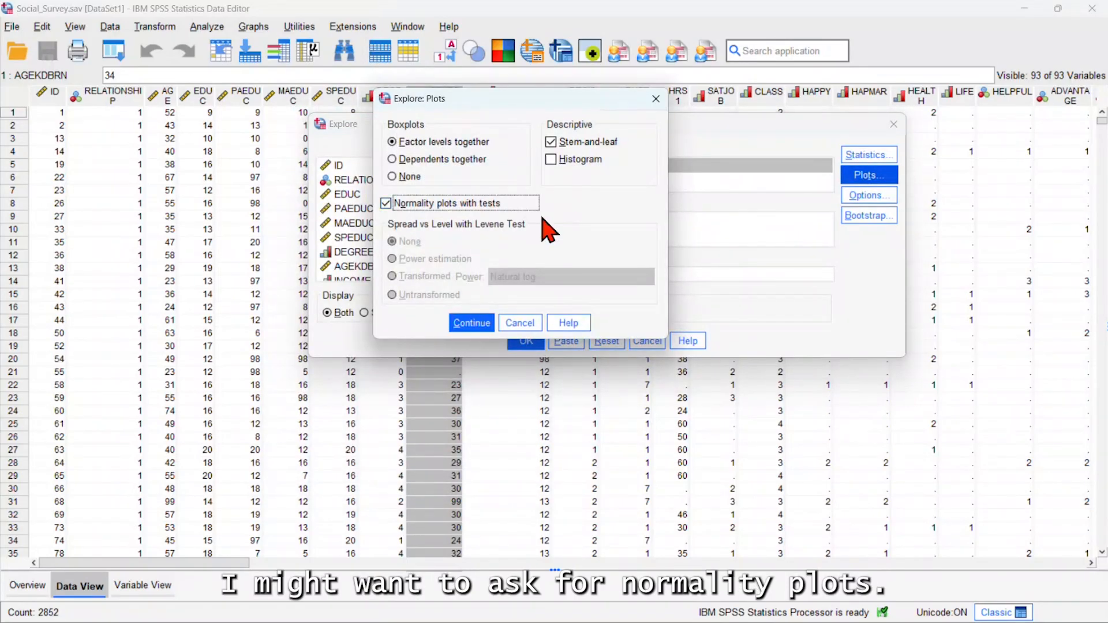
click(473, 324)
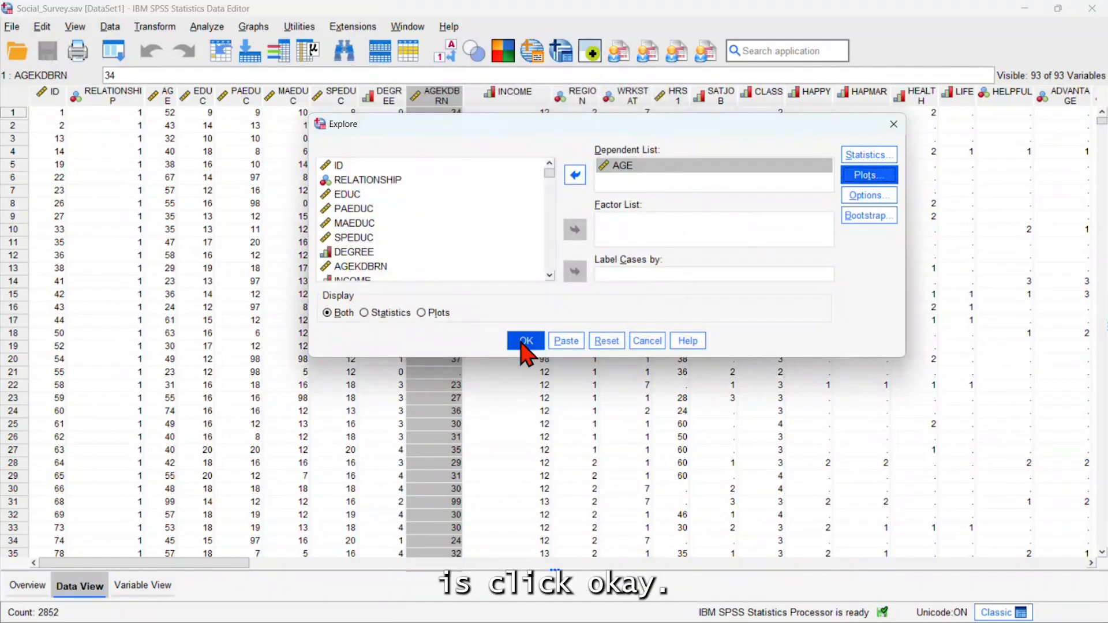
click(523, 344)
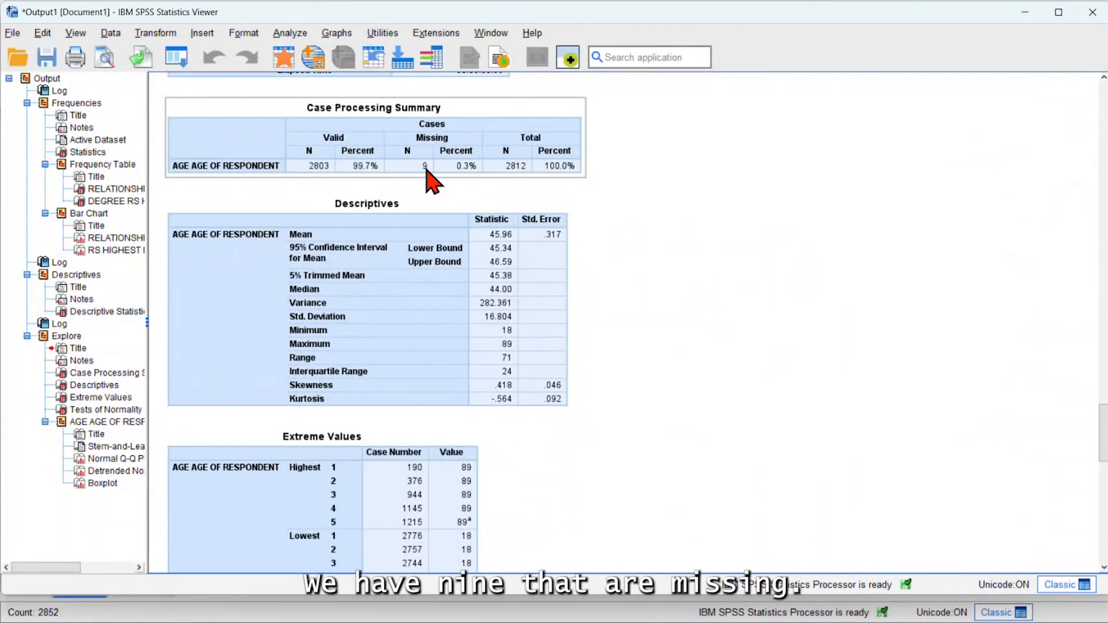
Examine the Explore Descriptives table for AGE, including the confidence interval, trimmed mean, median, spread, skewness and kurtosis
scroll(749, 240, down, 3)
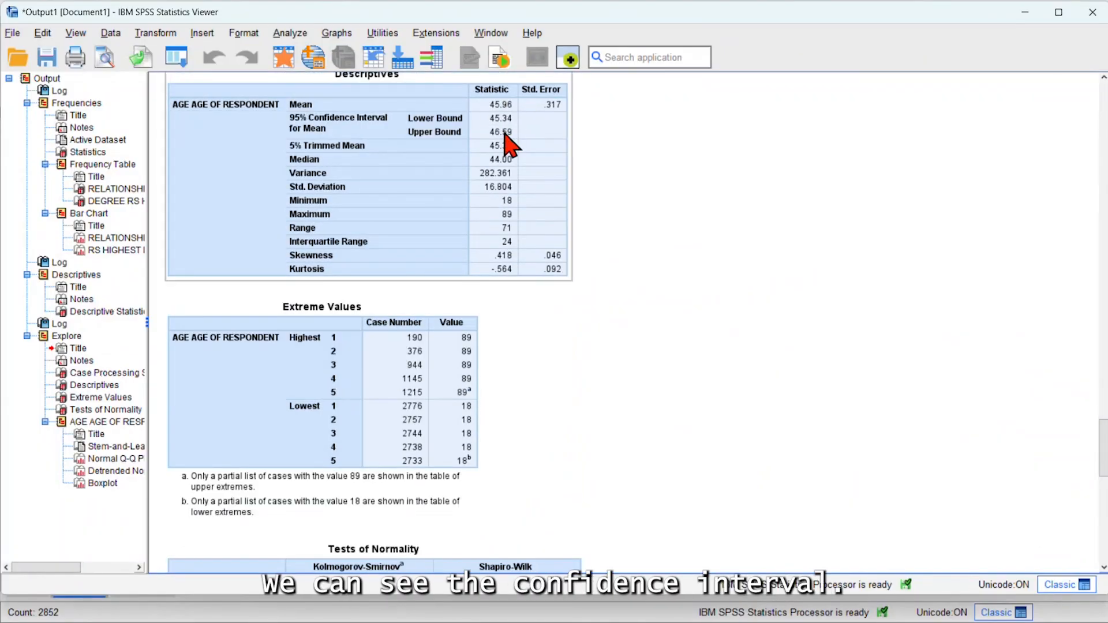
click(483, 165)
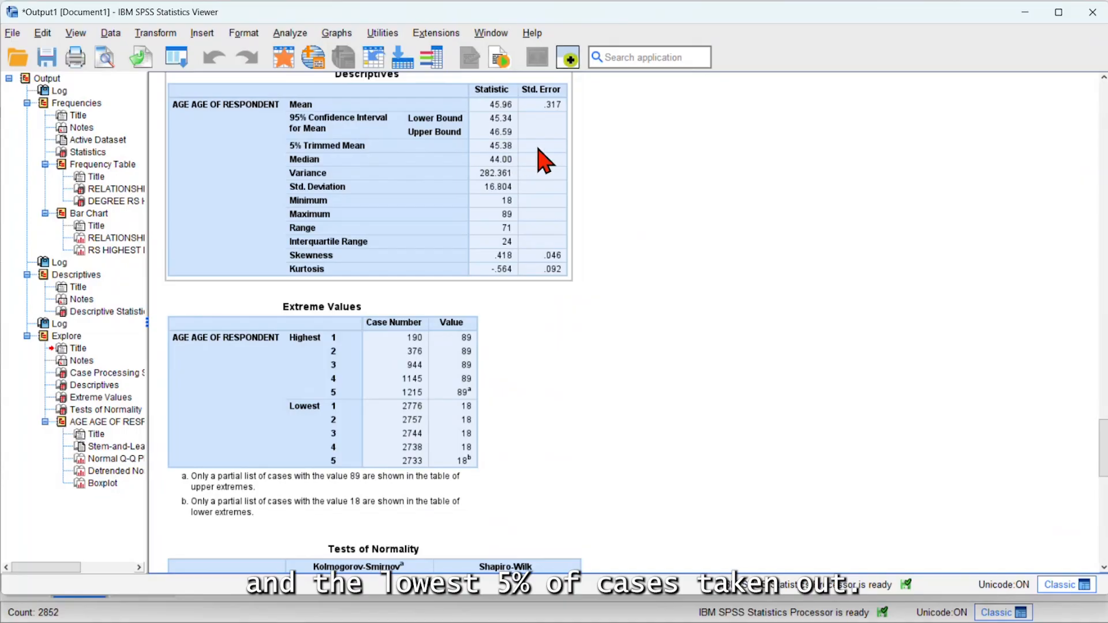
click(647, 182)
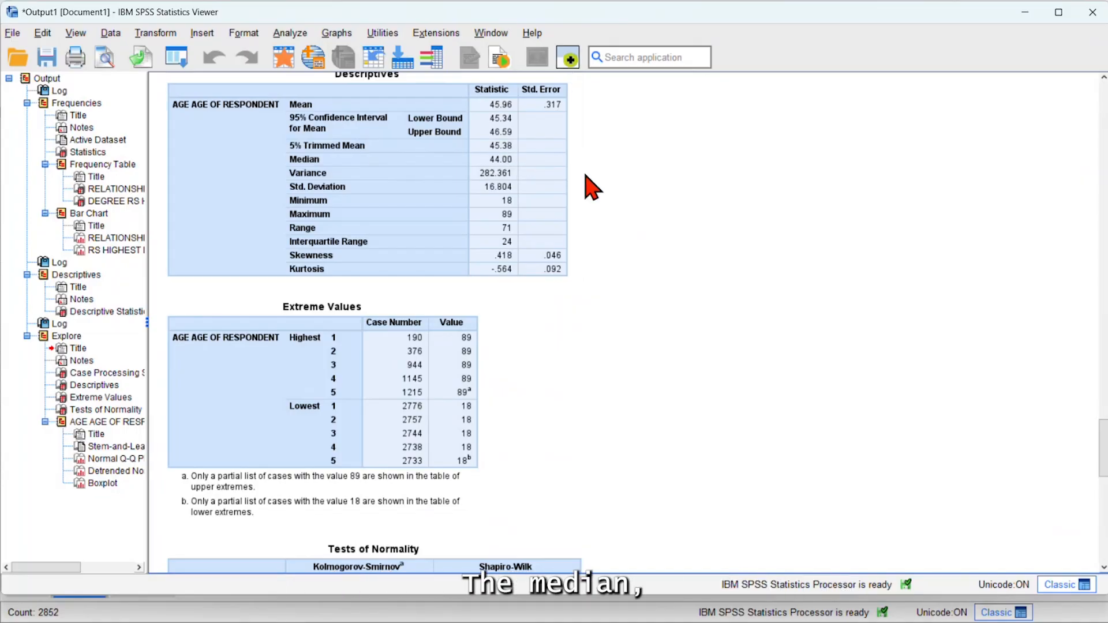
click(506, 177)
click(632, 200)
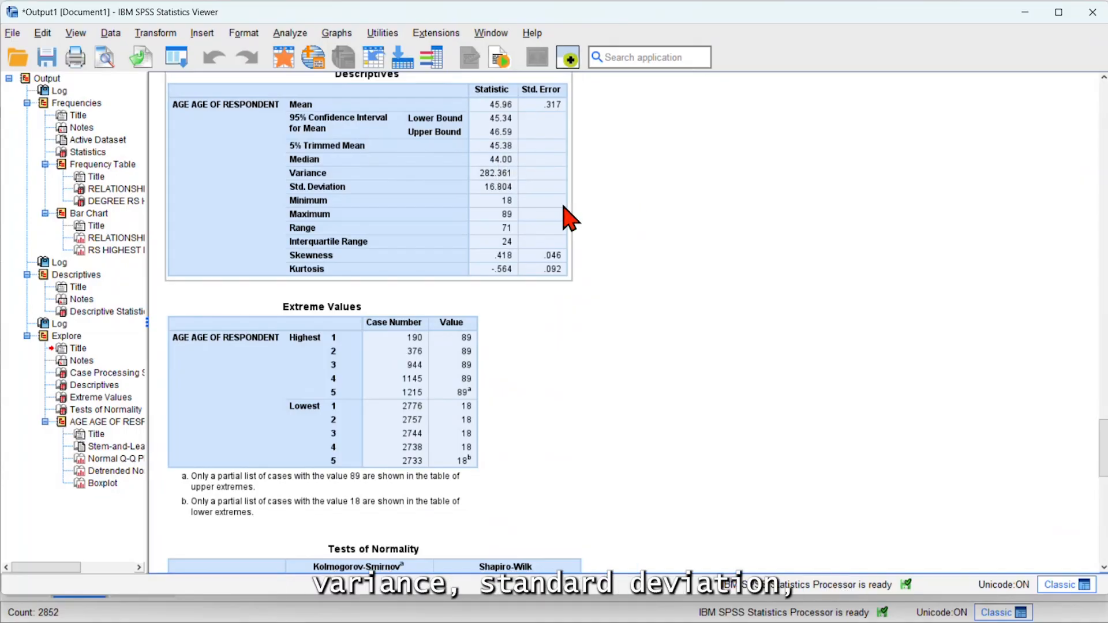
click(519, 203)
click(606, 235)
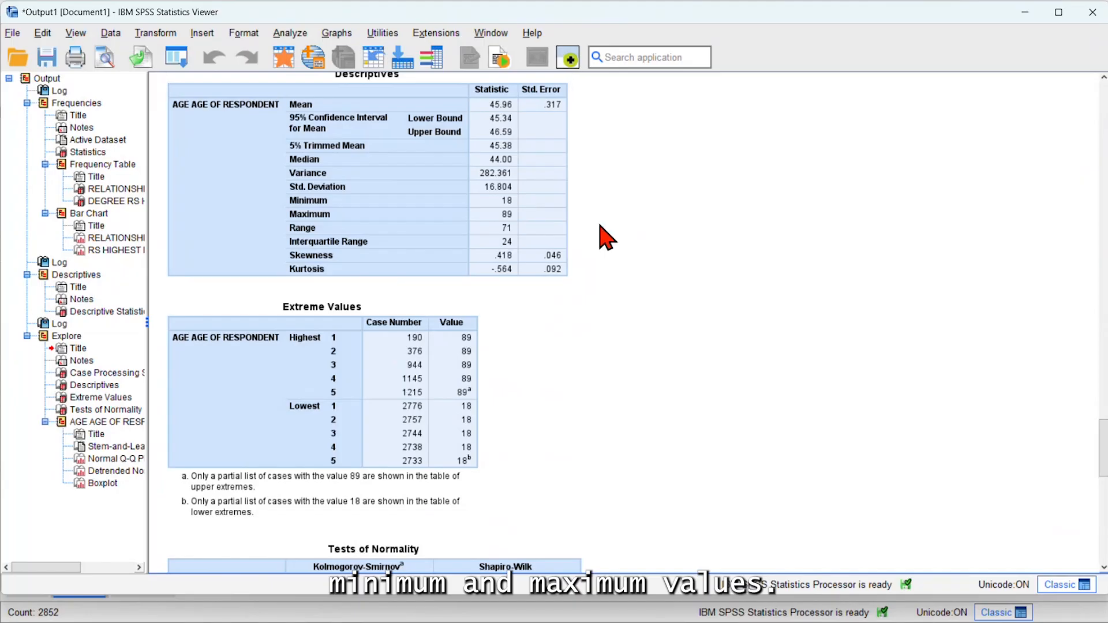
click(355, 278)
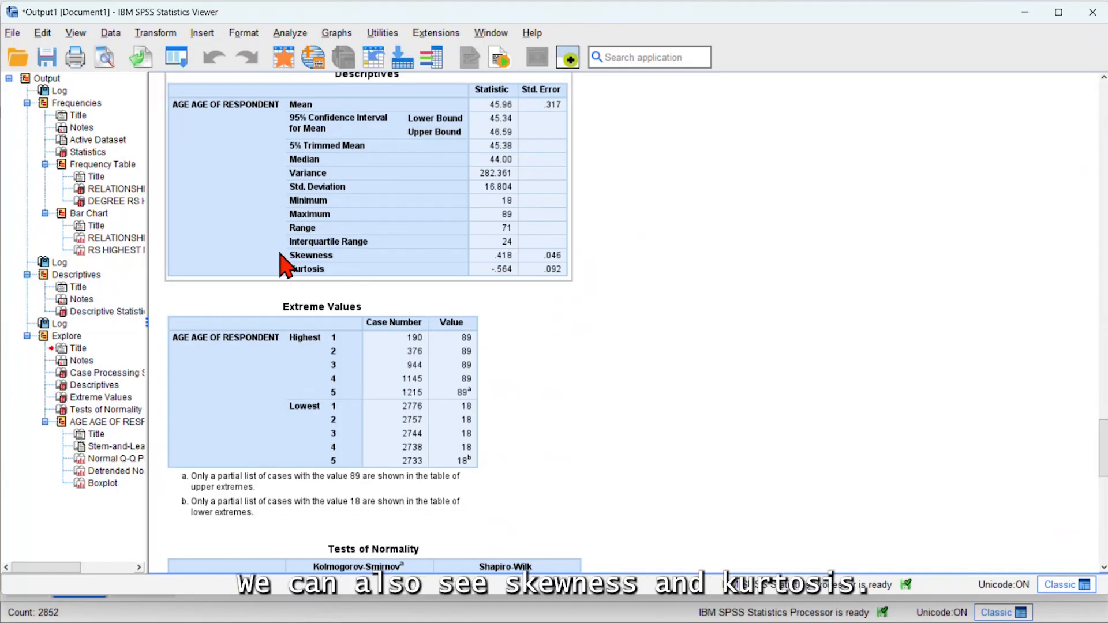
click(648, 364)
Examine the extreme values, normality tests, stem-and-leaf plot and Q-Q plots for AGE in the Explore output
scroll(656, 345, down, 6)
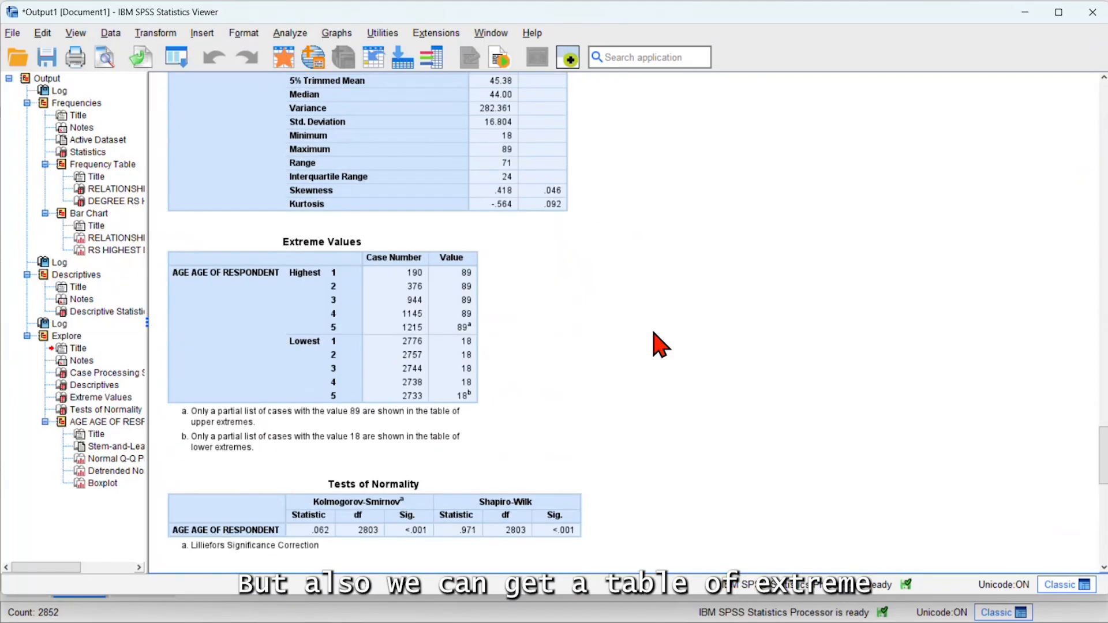
click(254, 131)
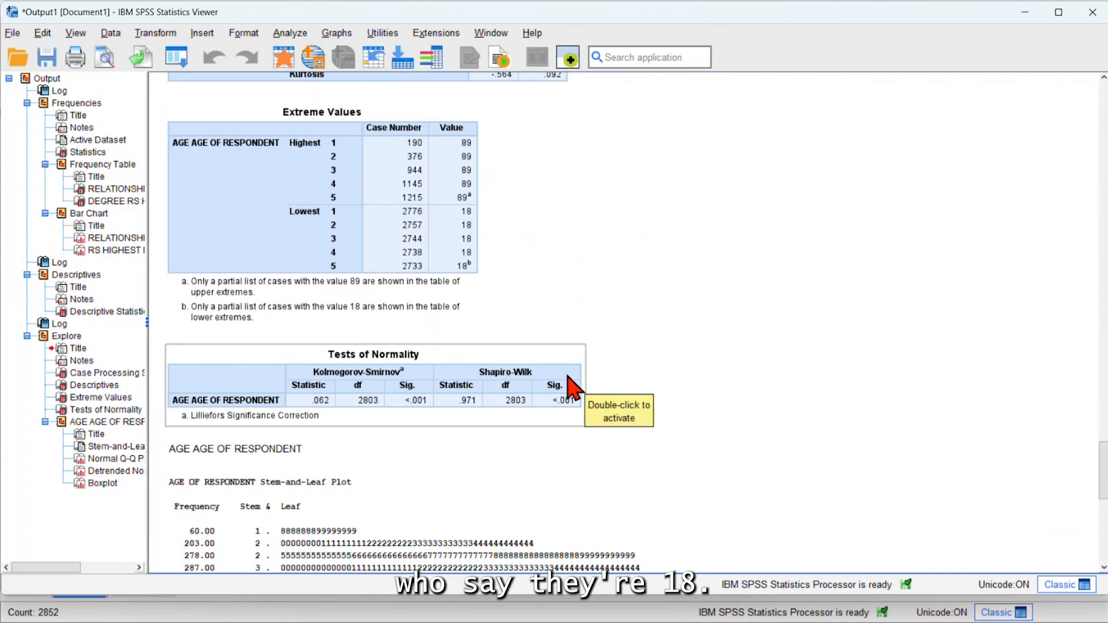
scroll(317, 334, down, 2)
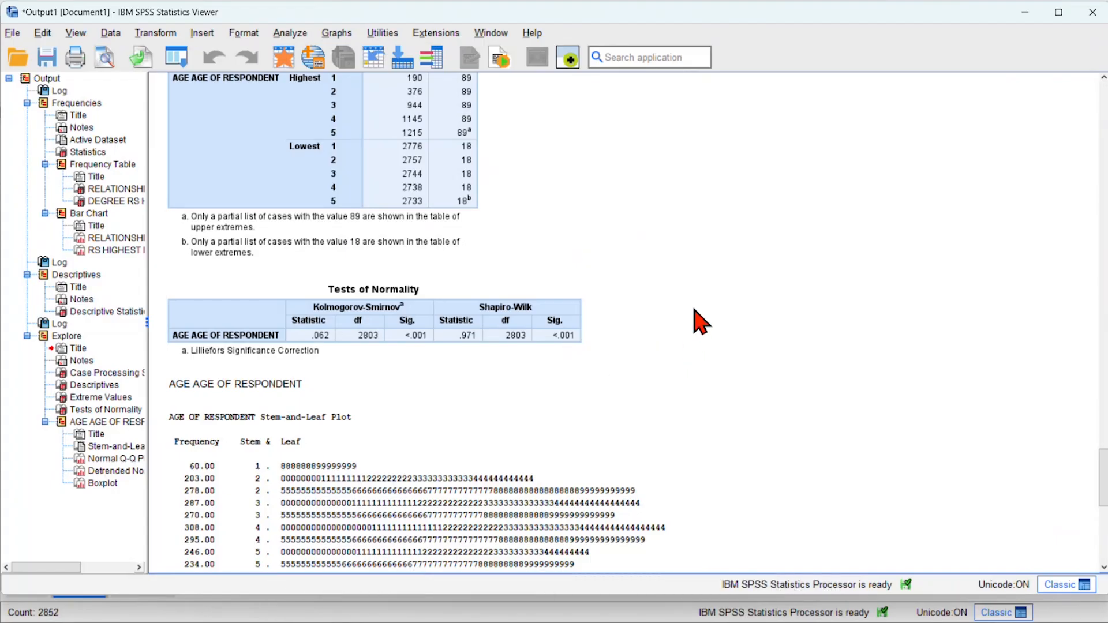
scroll(701, 322, down, 3)
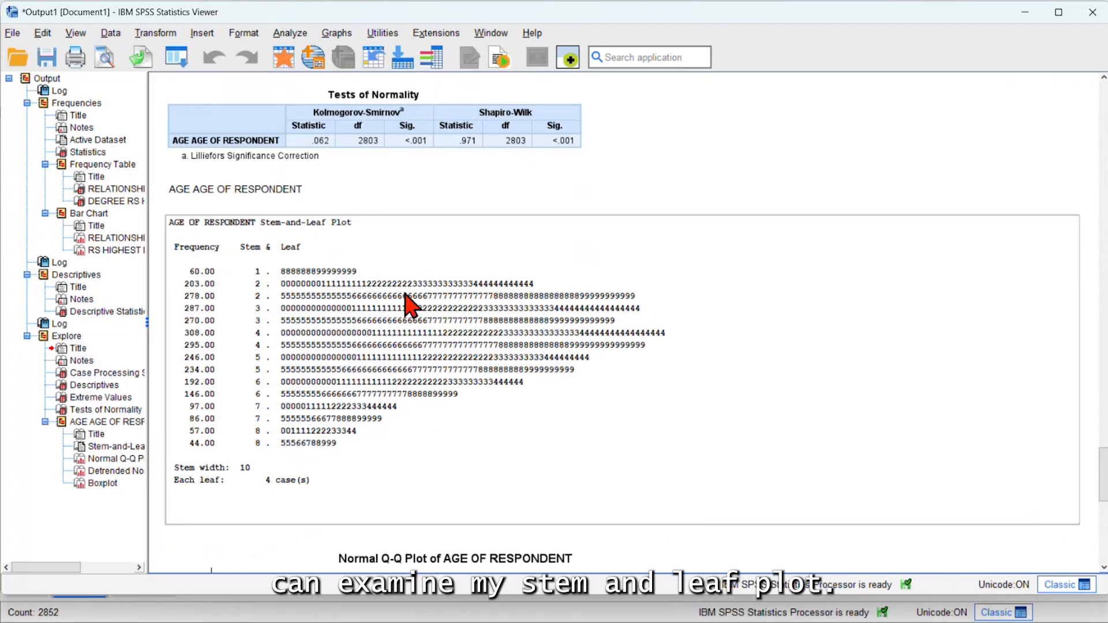
scroll(571, 285, down, 1)
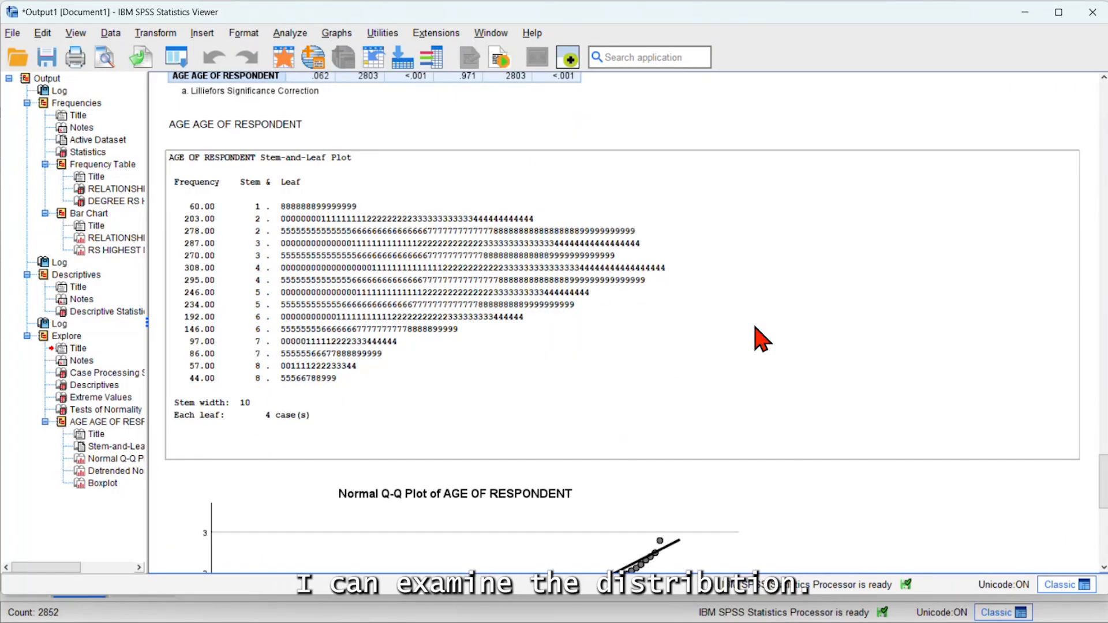
scroll(761, 341, down, 7)
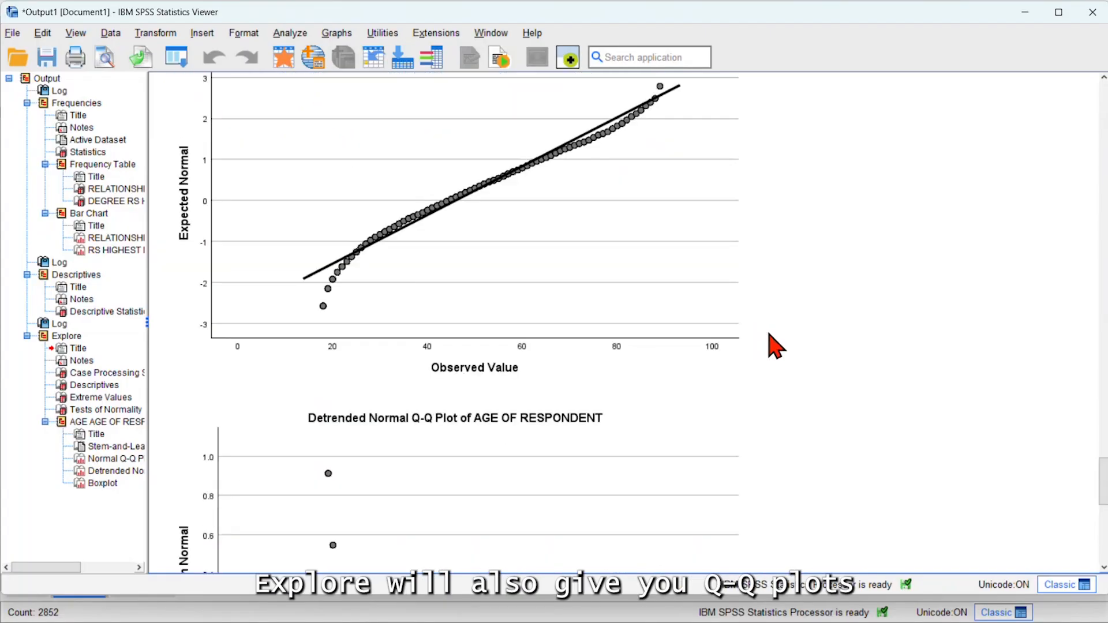
scroll(784, 352, down, 9)
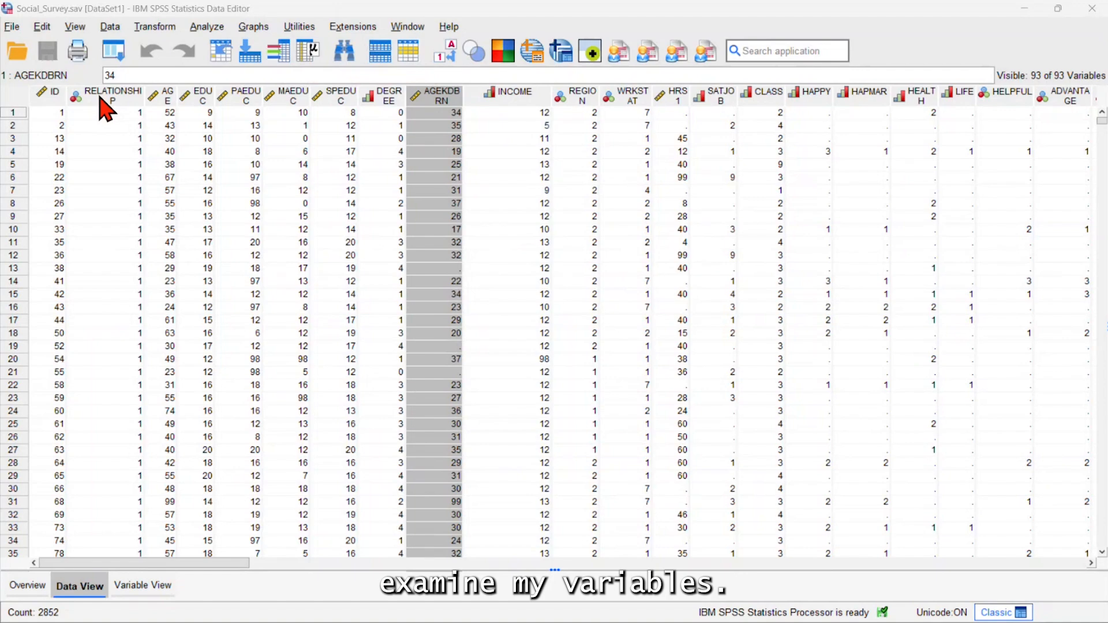
Run one-click descriptive statistics on the RELATIONSHIP, AGE and EDUC columns
drag(103, 107, 200, 108)
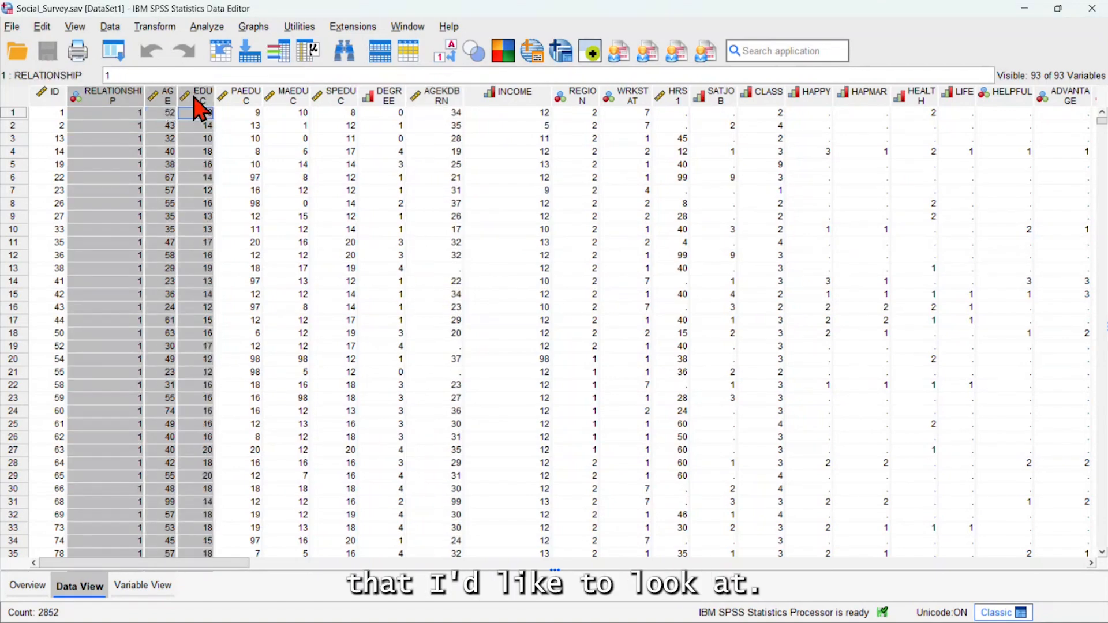
click(309, 56)
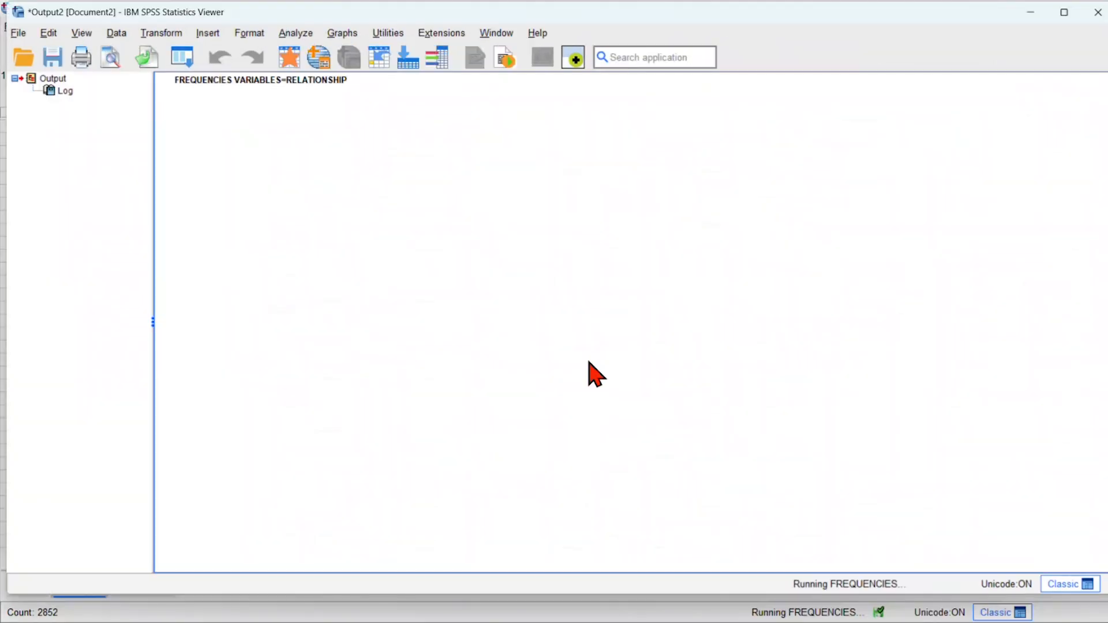
Examine the frequency table and bar chart of relationship status, and the statistics and histograms for AGE and EDUC
scroll(576, 333, down, 5)
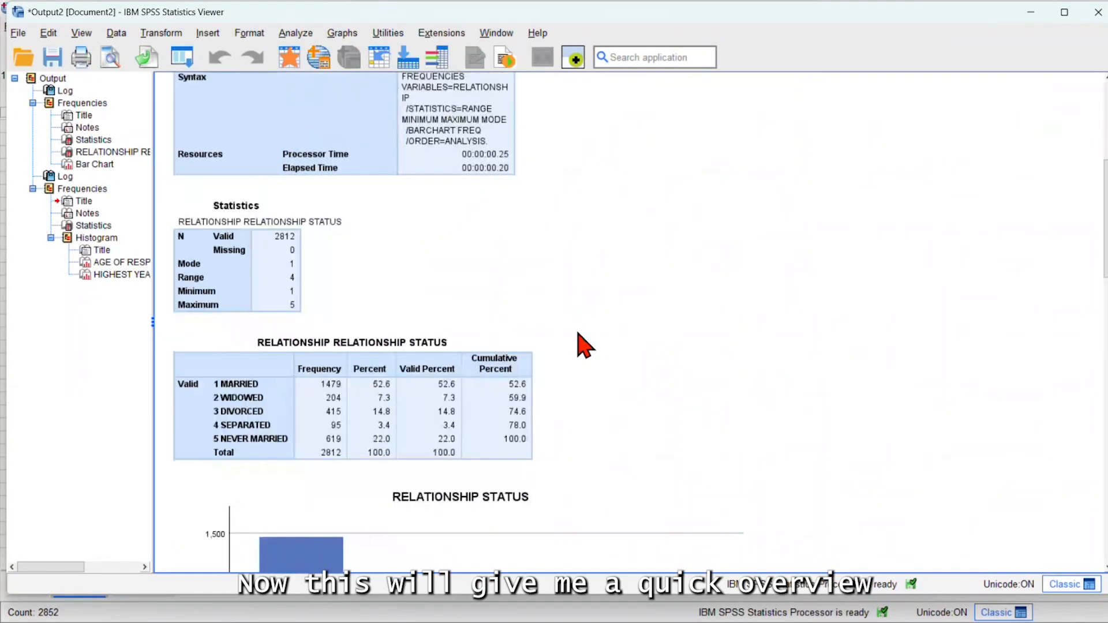
scroll(577, 333, down, 5)
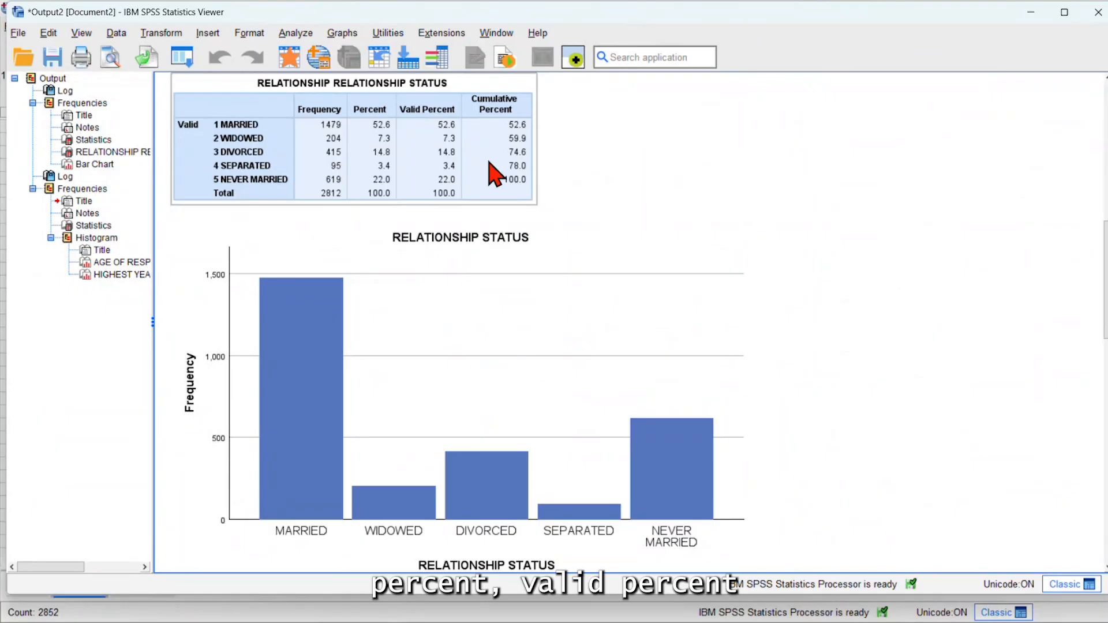
click(770, 197)
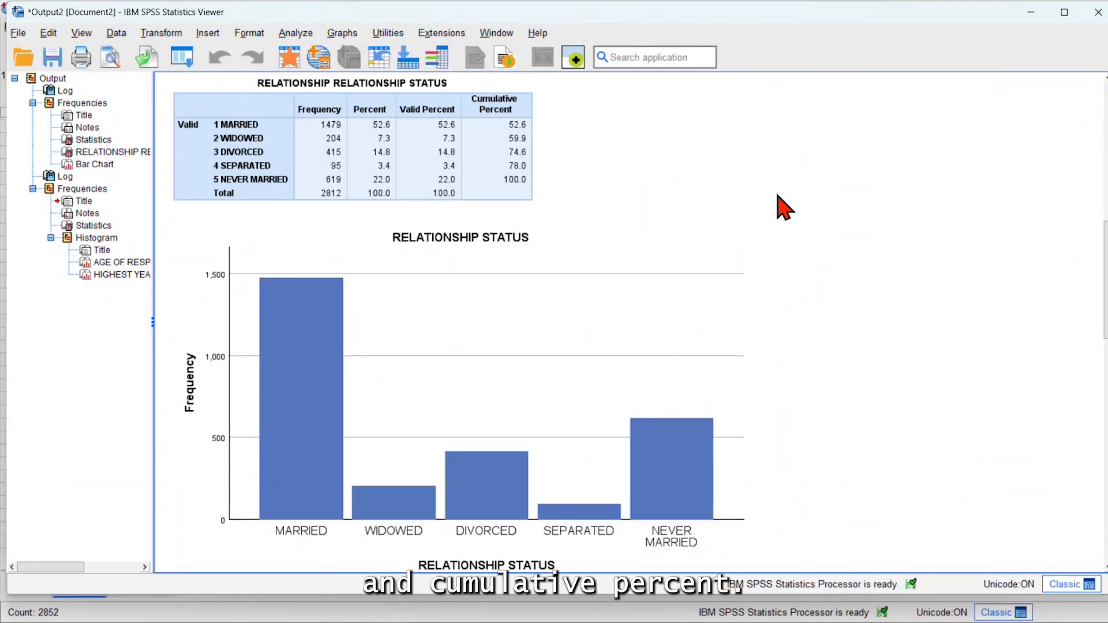
scroll(778, 196, down, 1)
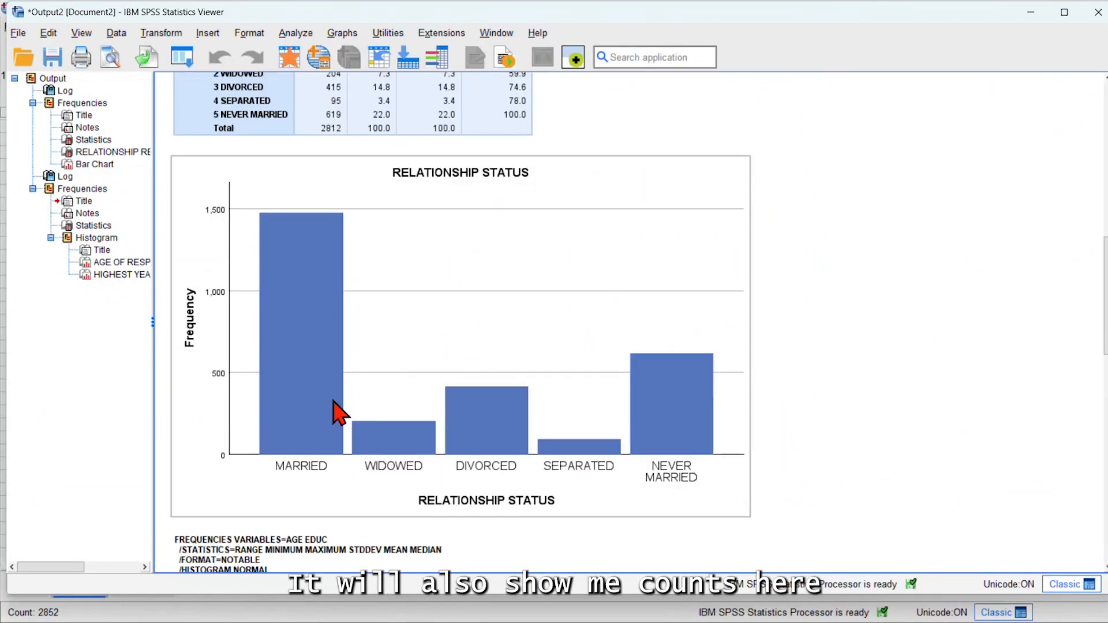
scroll(545, 424, down, 1)
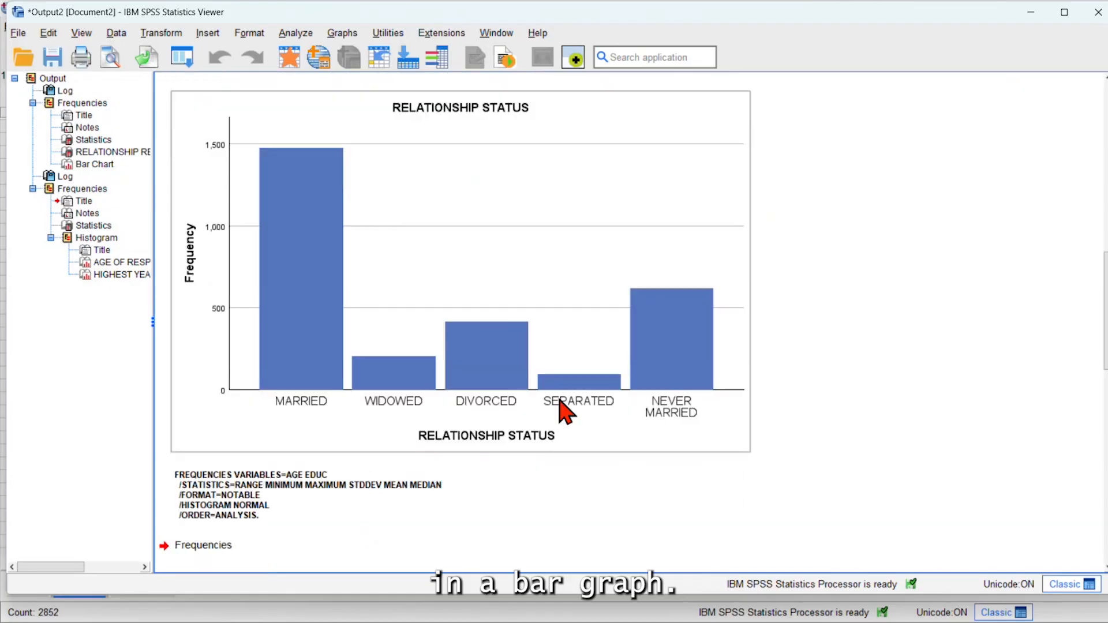
scroll(640, 404, down, 3)
scroll(641, 404, down, 10)
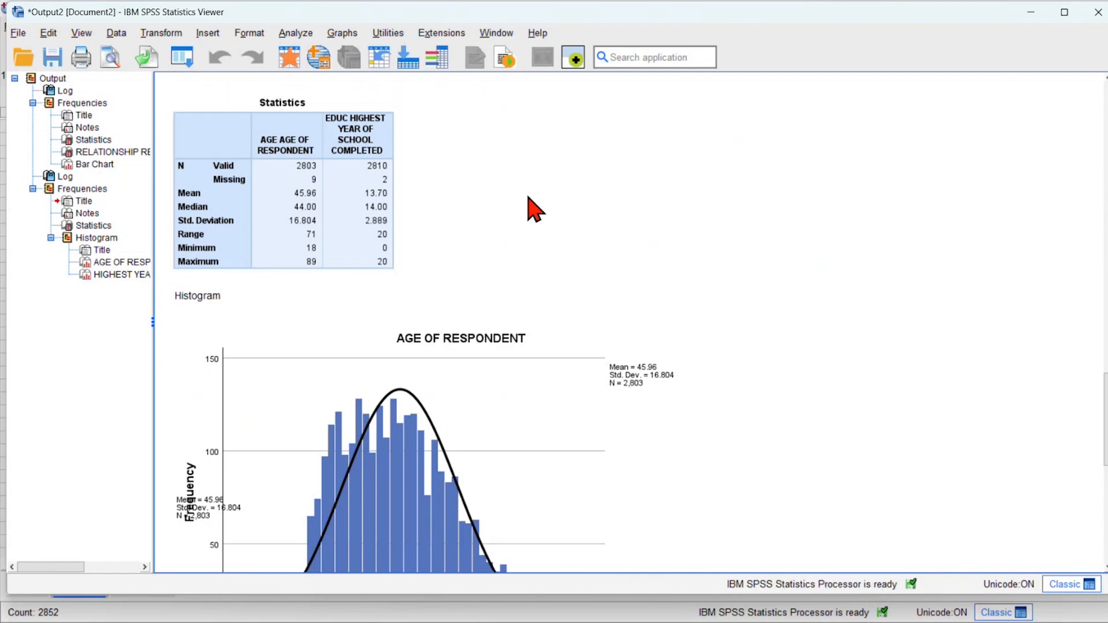
scroll(527, 205, down, 2)
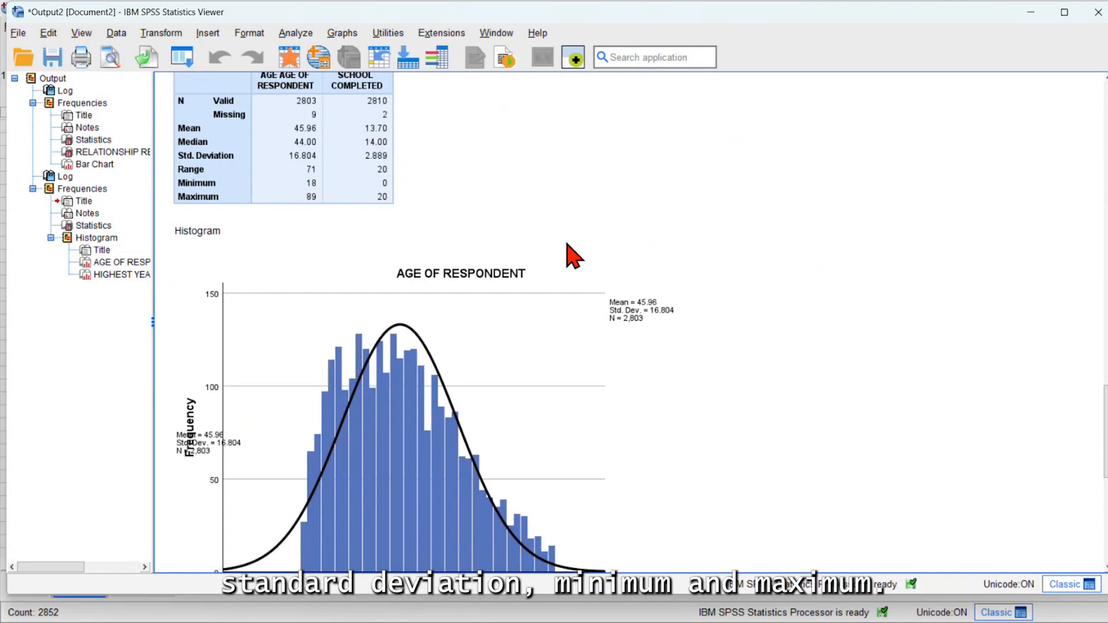
scroll(564, 284, down, 4)
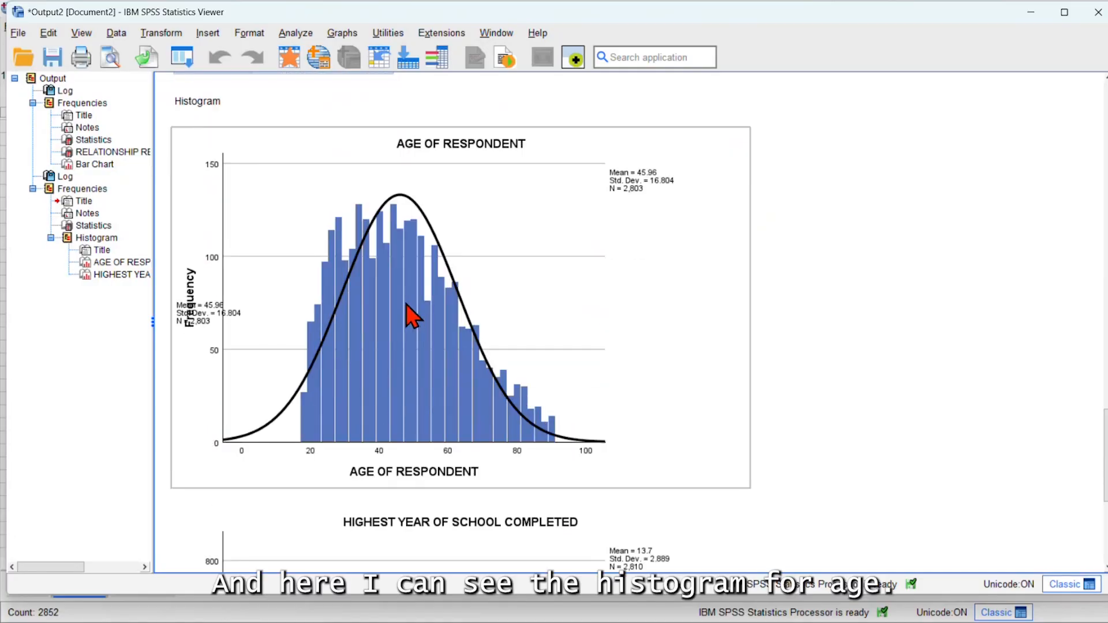
scroll(441, 303, down, 10)
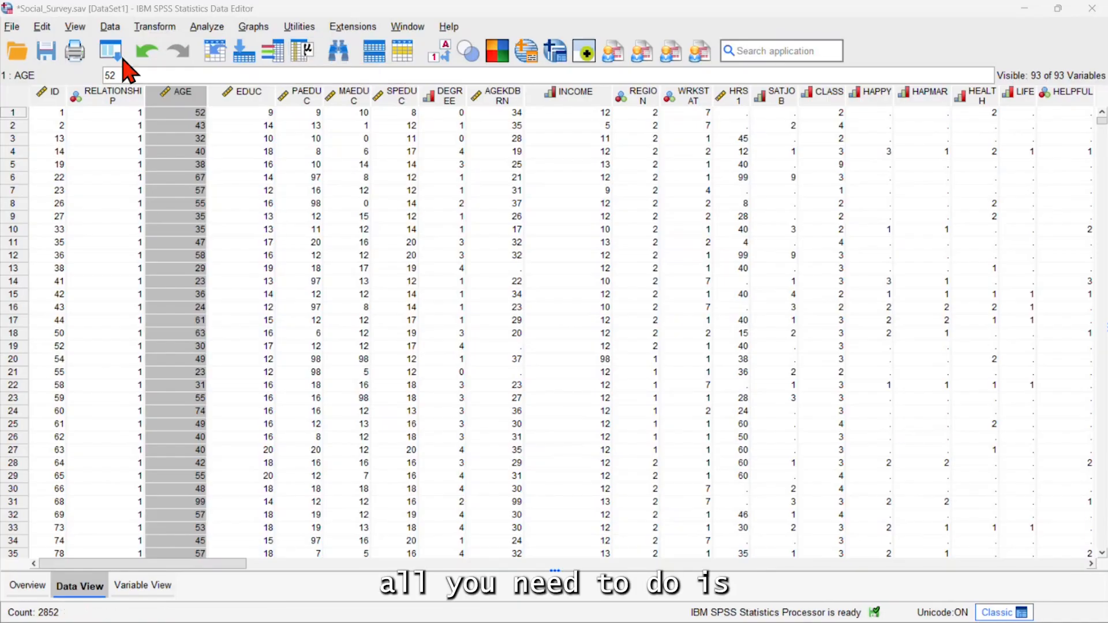
Open the Output settings in the program options, which include the One Click Descriptives settings
click(42, 27)
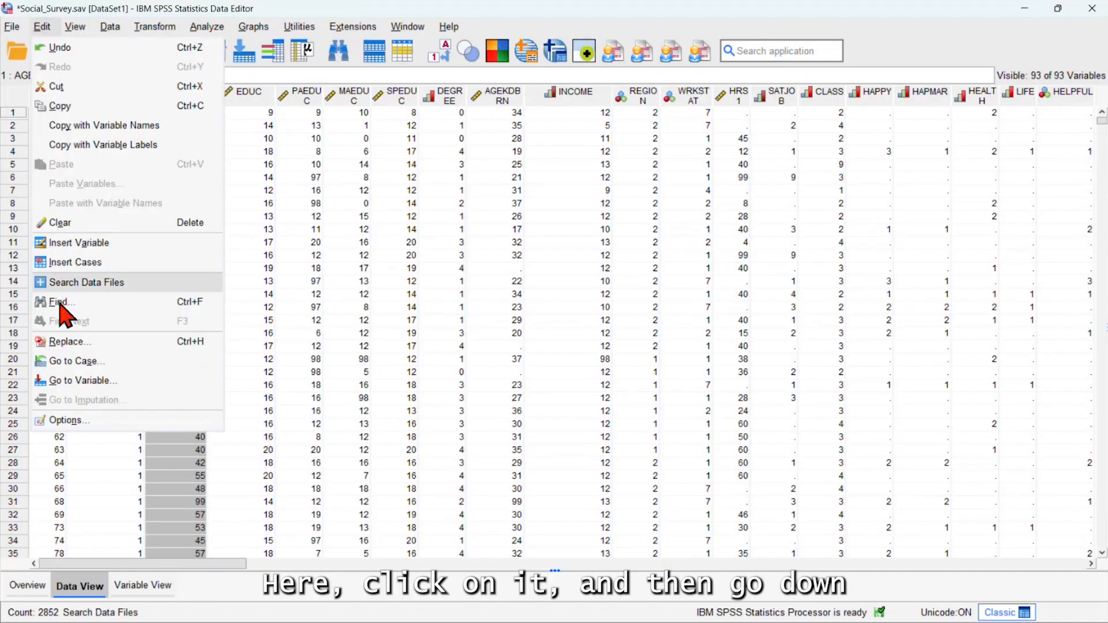
click(132, 425)
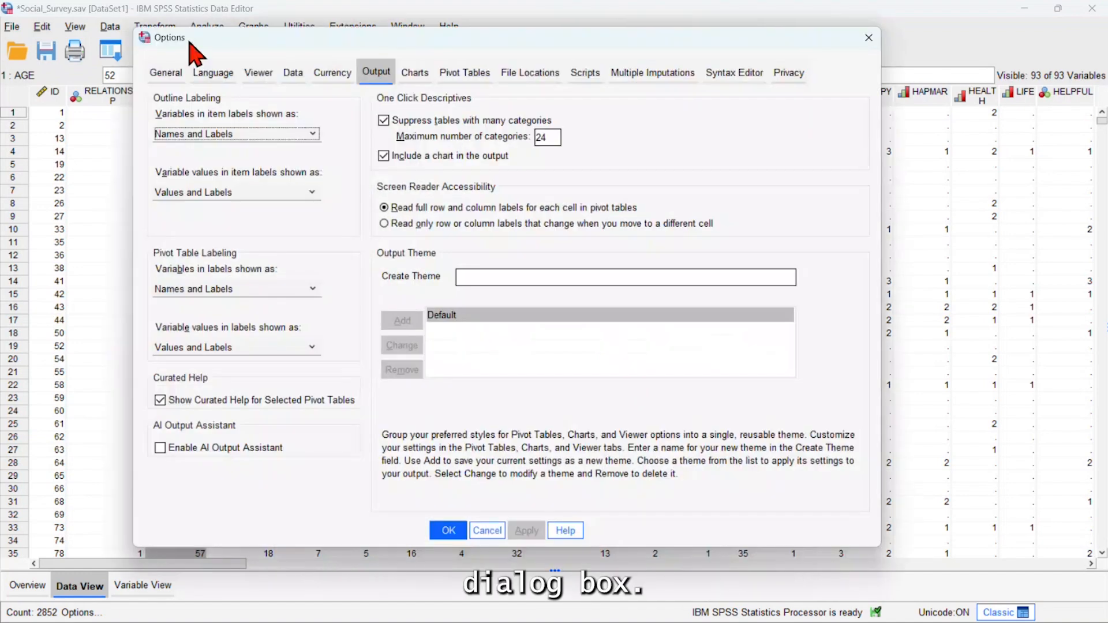
click(387, 75)
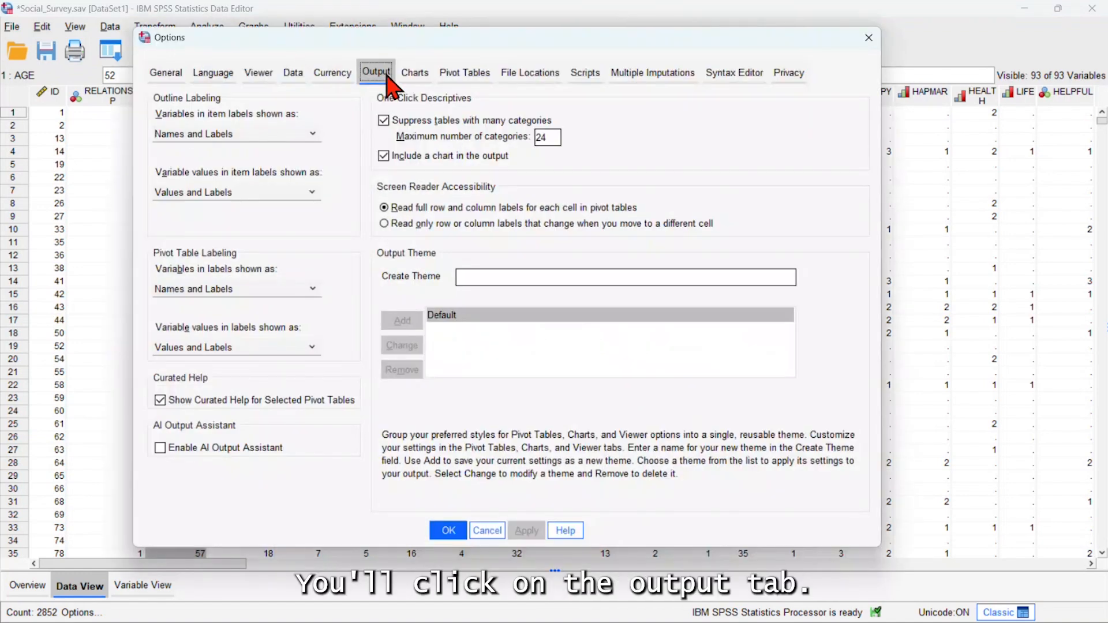